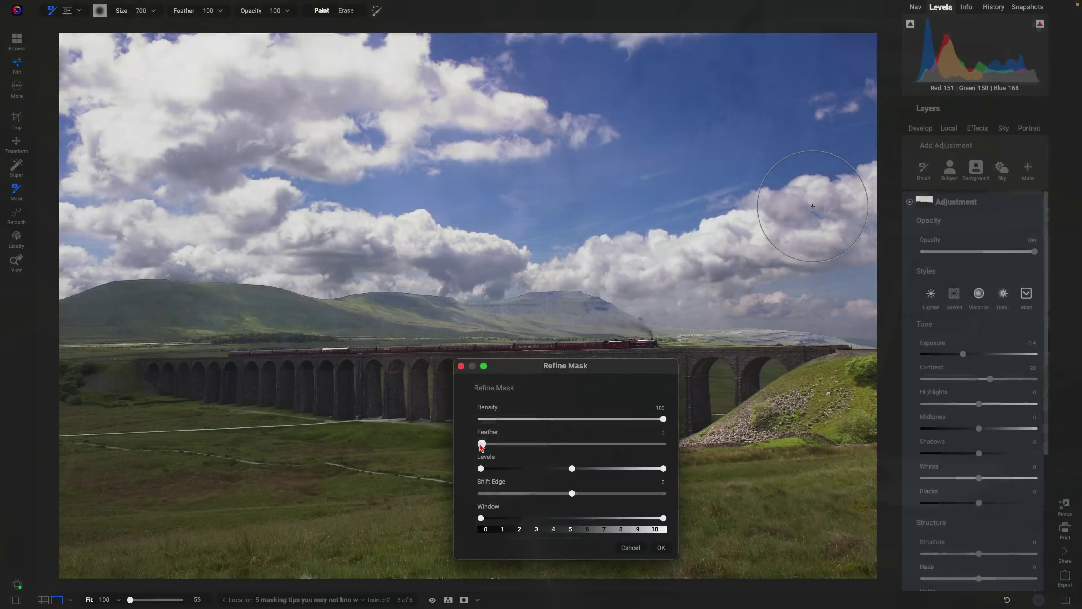
Add a Sky-masked local adjustment with Exposure -1.4 and Contrast 20 to darken the sky.
drag(550, 444, 648, 443)
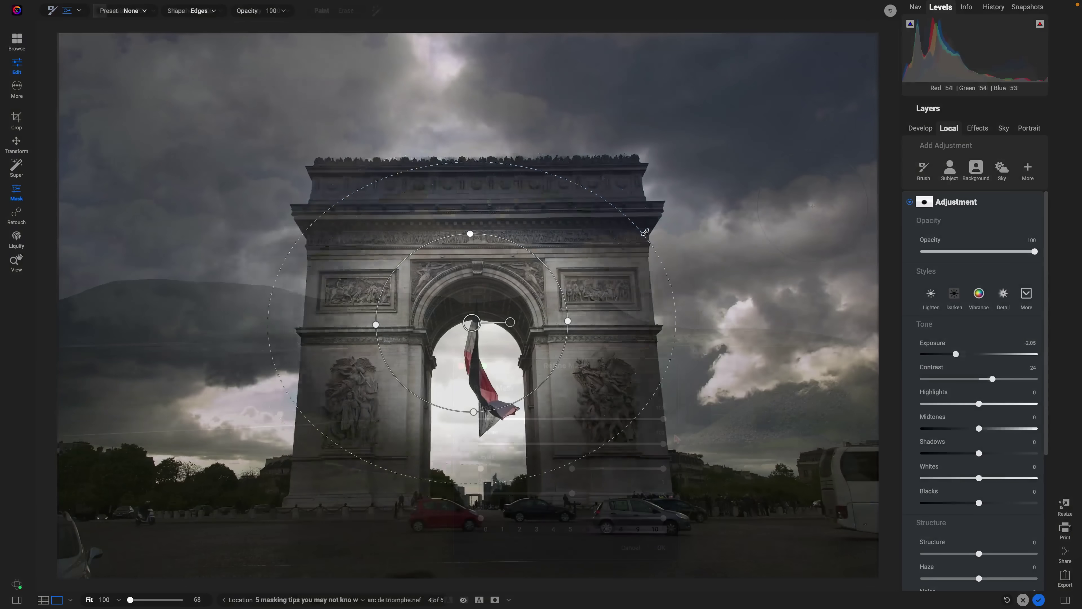
drag(725, 175, 778, 150)
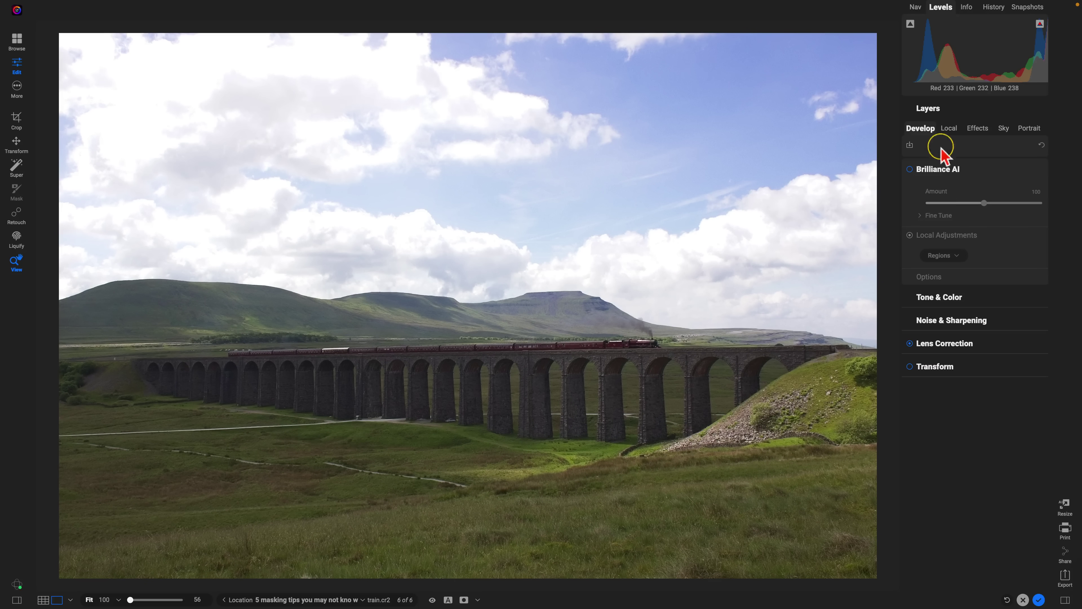
click(946, 129)
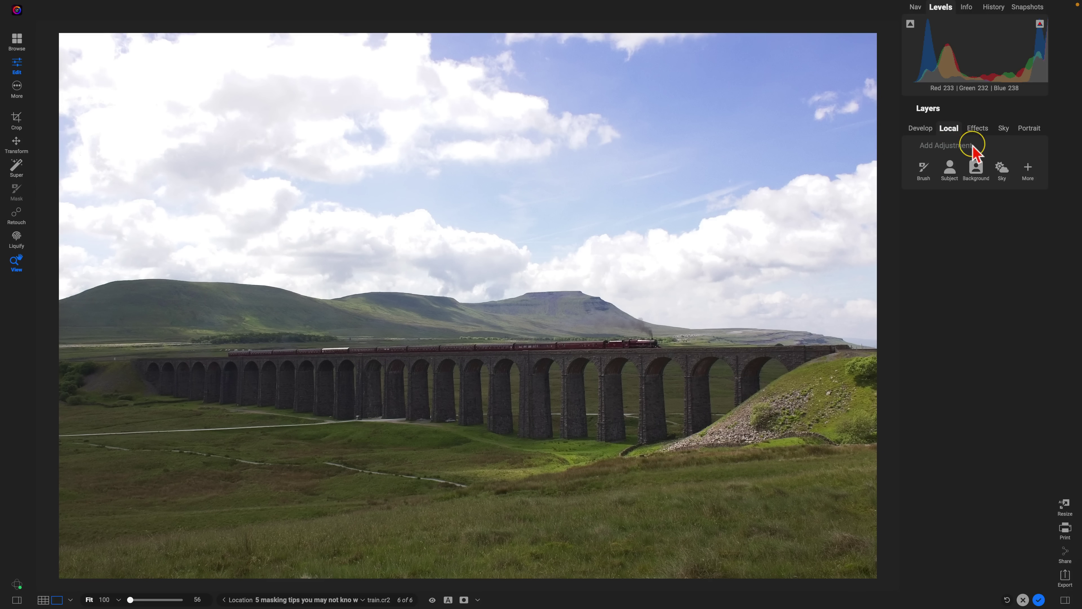
click(1002, 170)
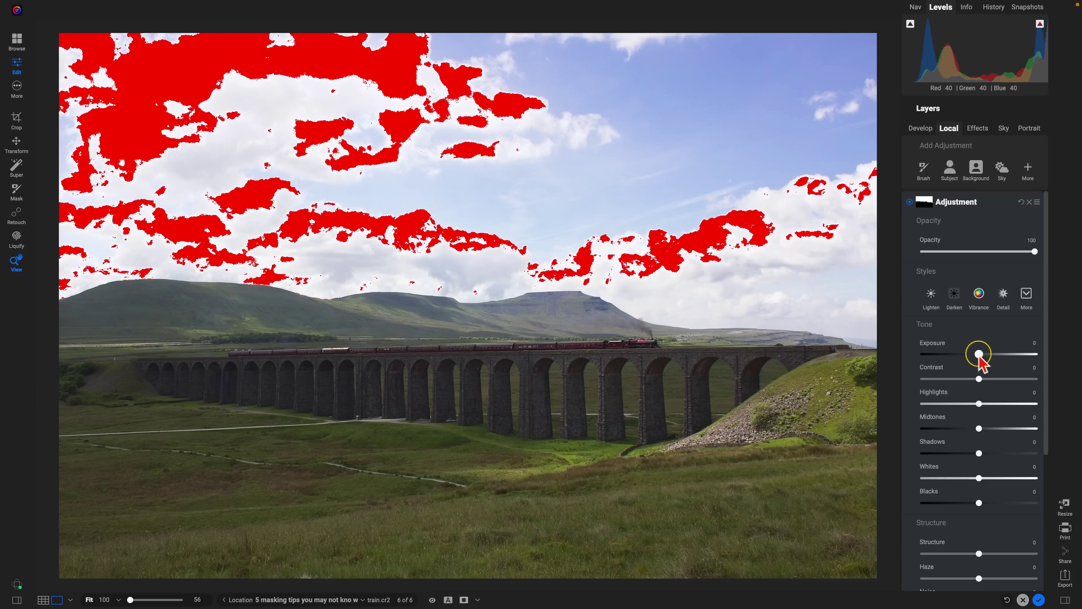
drag(978, 354, 989, 378)
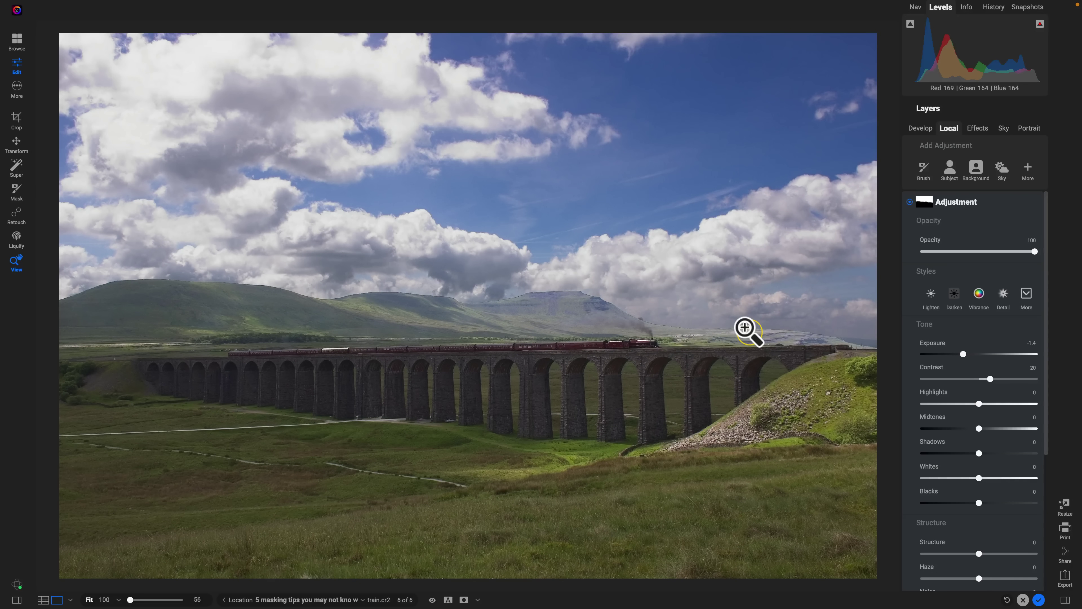
Preview the sky mask in black and white, then show the adjustment's Sky mask properties.
key(slash)
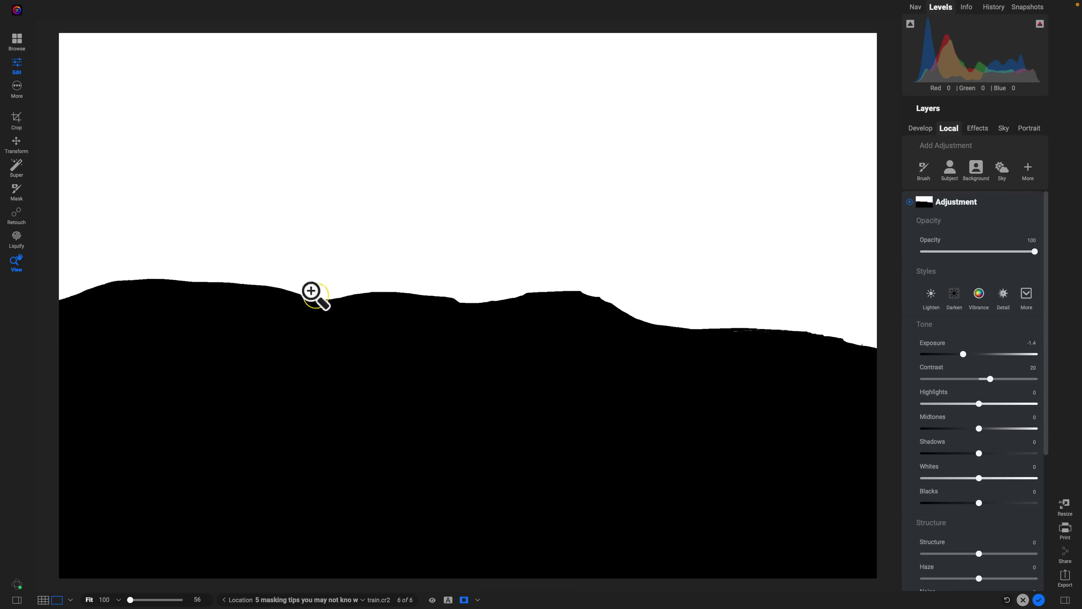
key(slash)
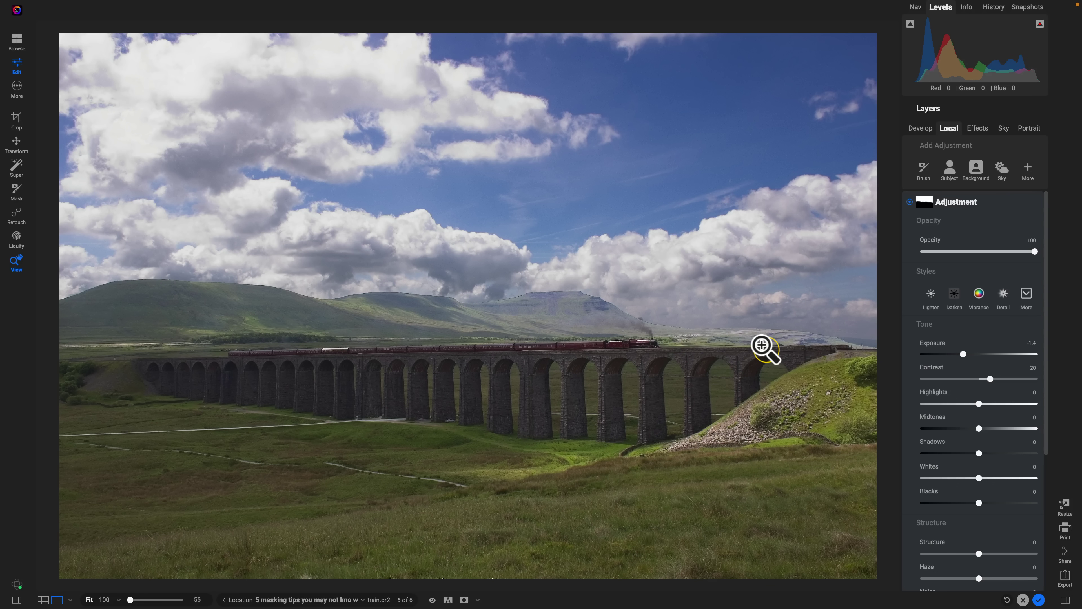
click(924, 208)
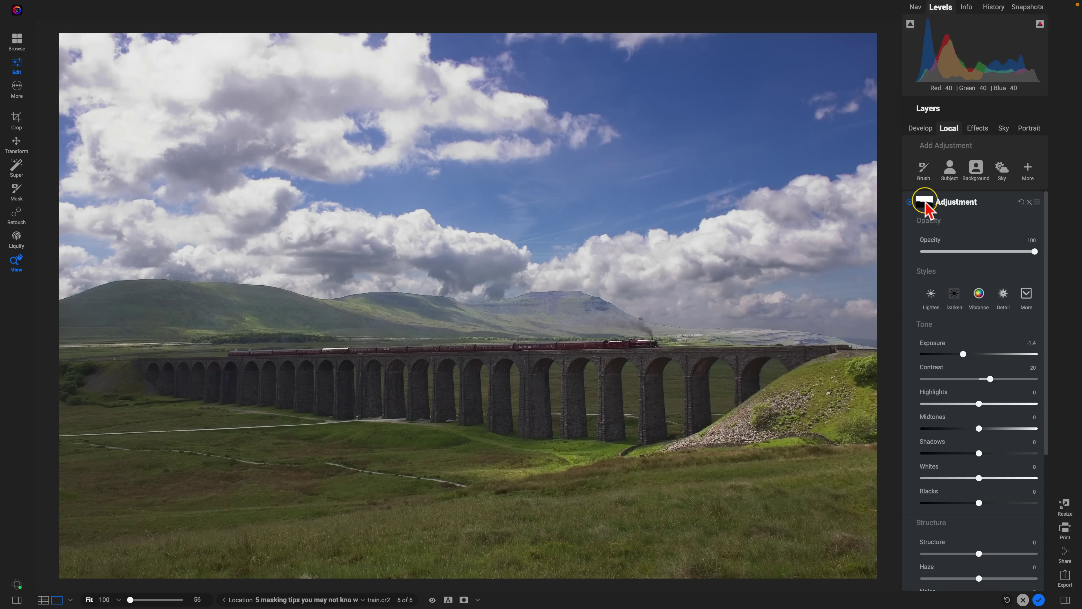
click(925, 203)
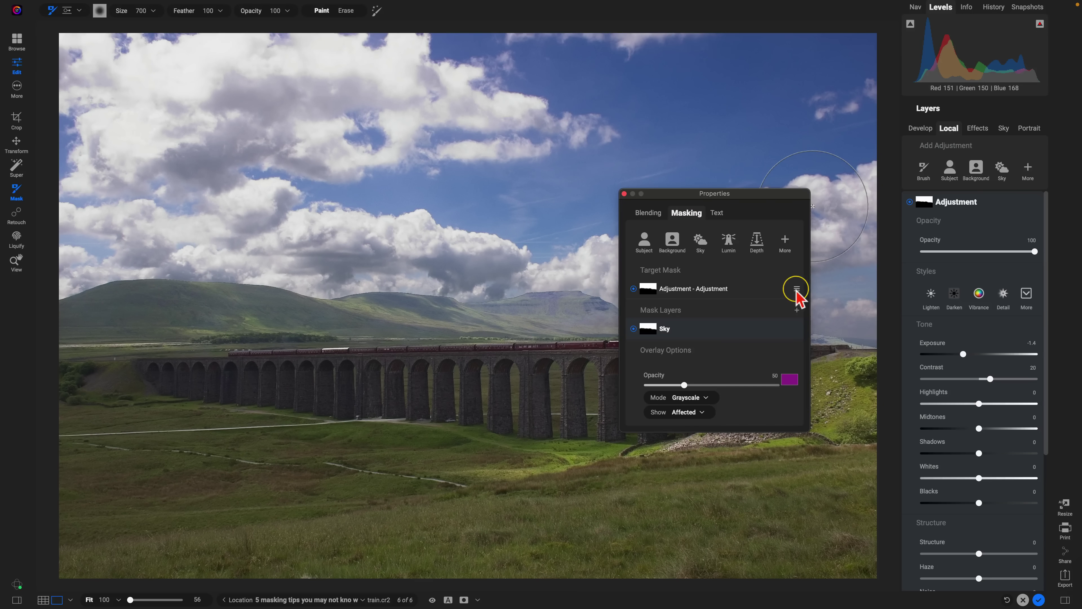
Refine the sky mask with Feather set to 100.
click(796, 290)
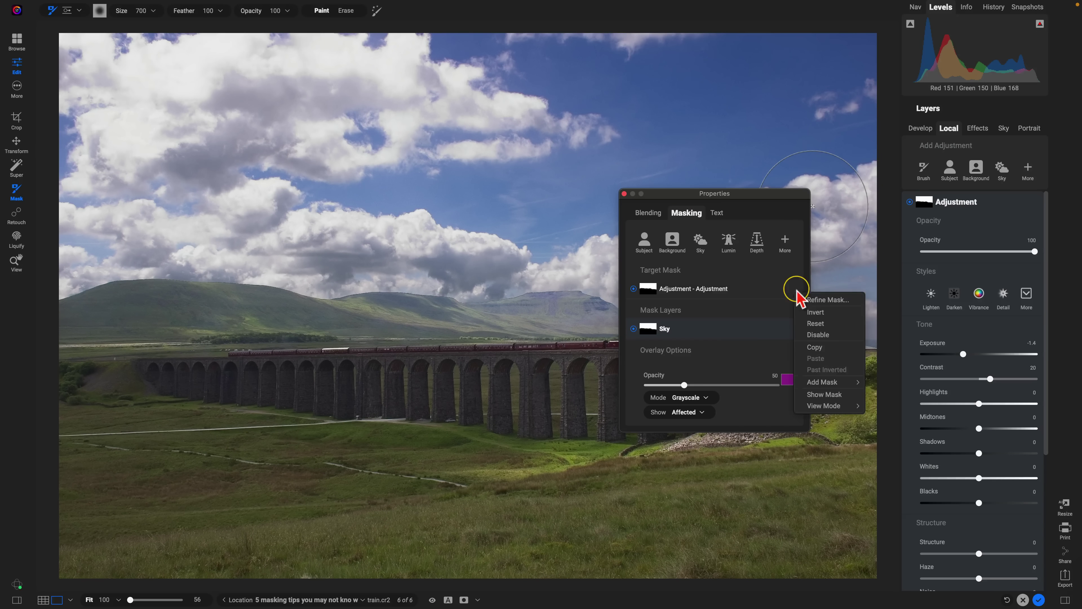
click(815, 301)
drag(725, 194, 582, 373)
drag(481, 444, 675, 439)
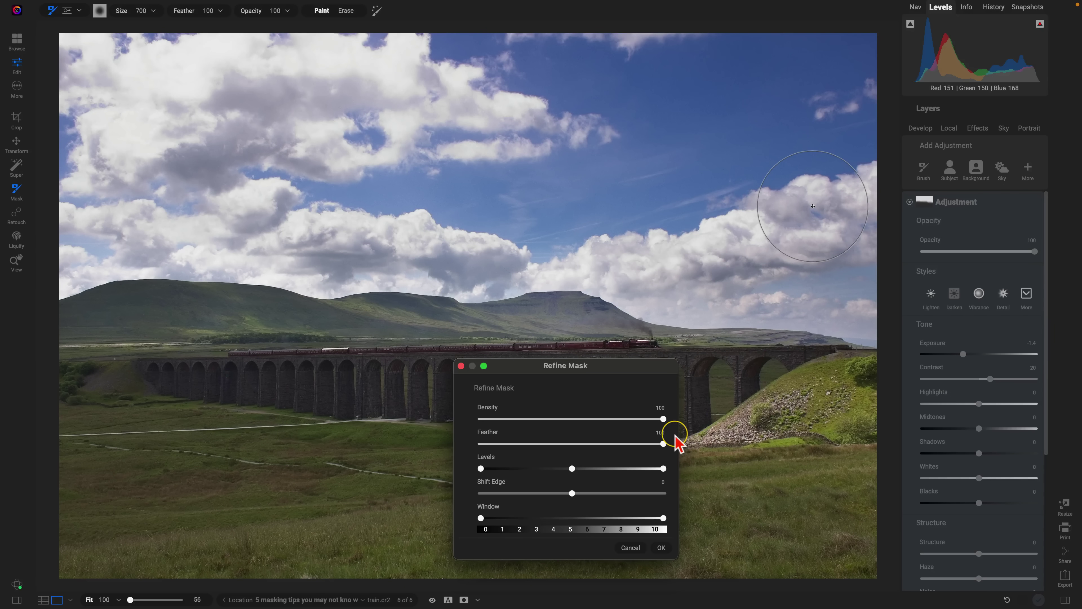
click(662, 549)
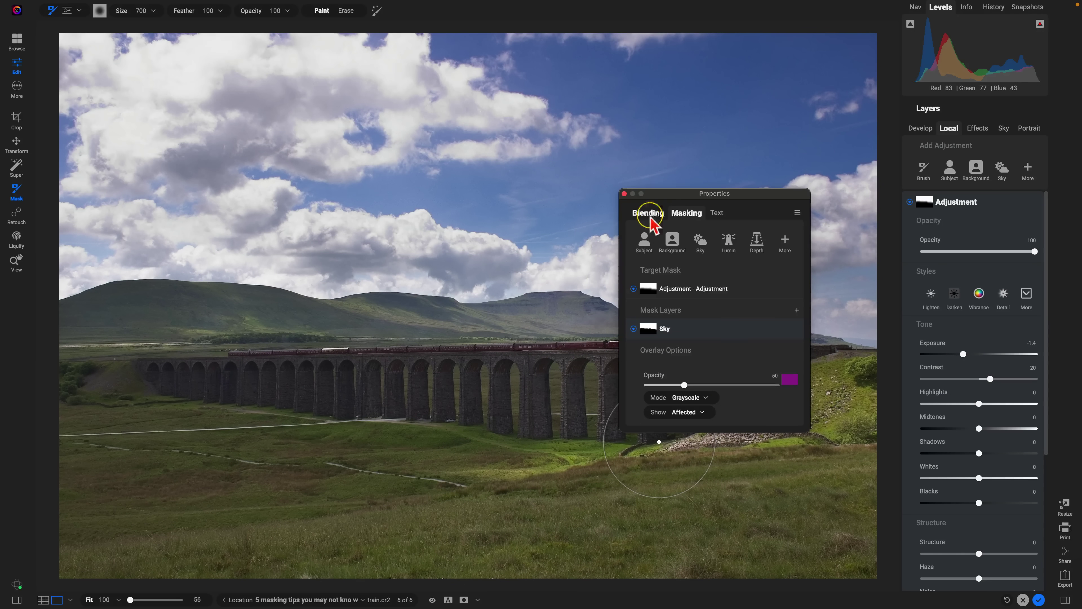
Preview the feathered mask and toggle the sky adjustment off and on to compare.
drag(660, 198, 525, 345)
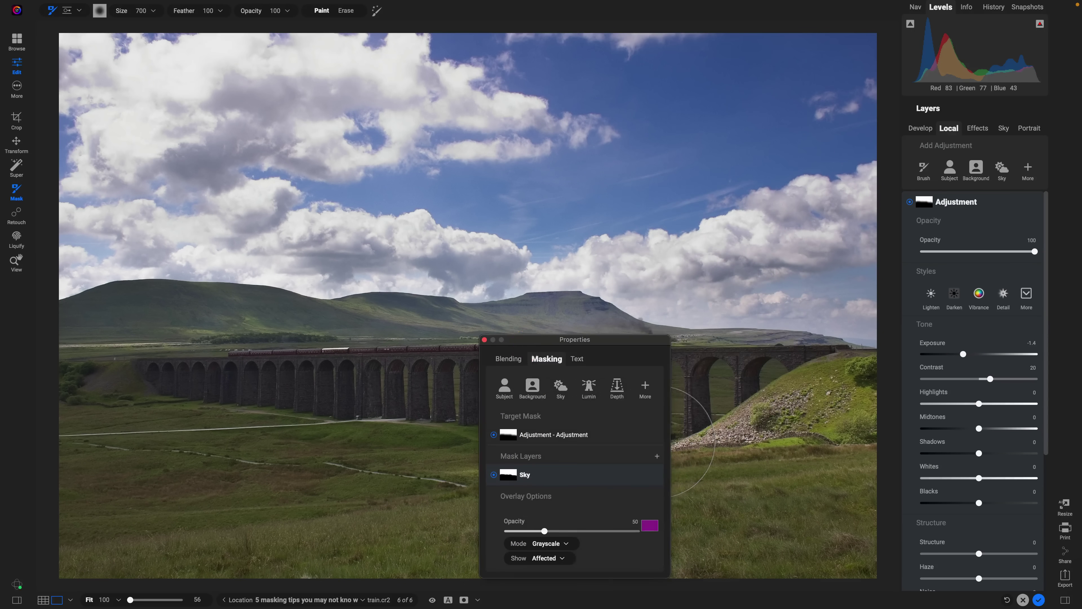
key(super+m)
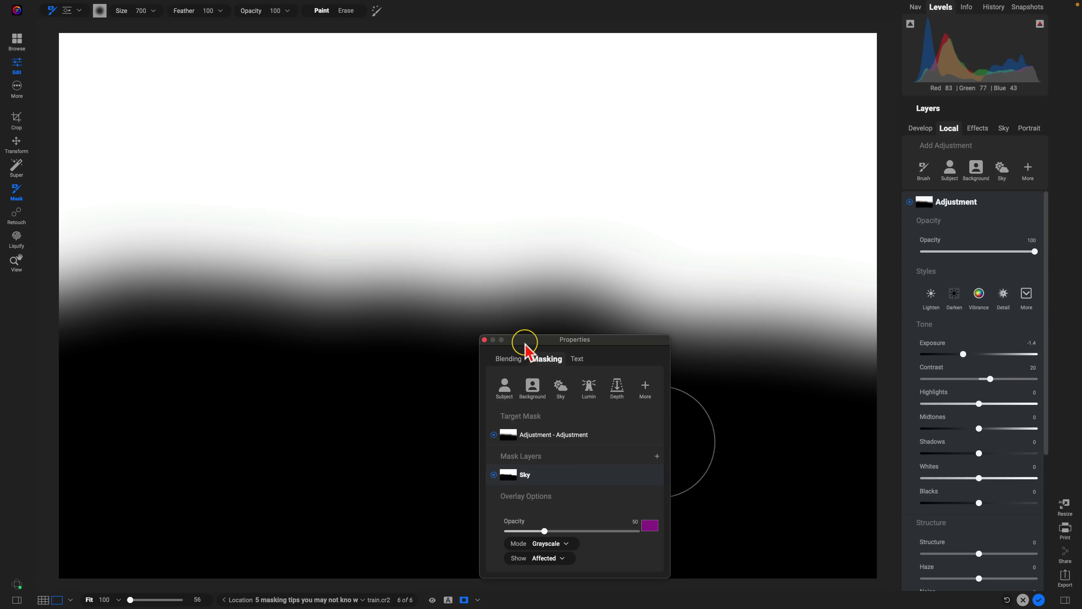
key(super+m)
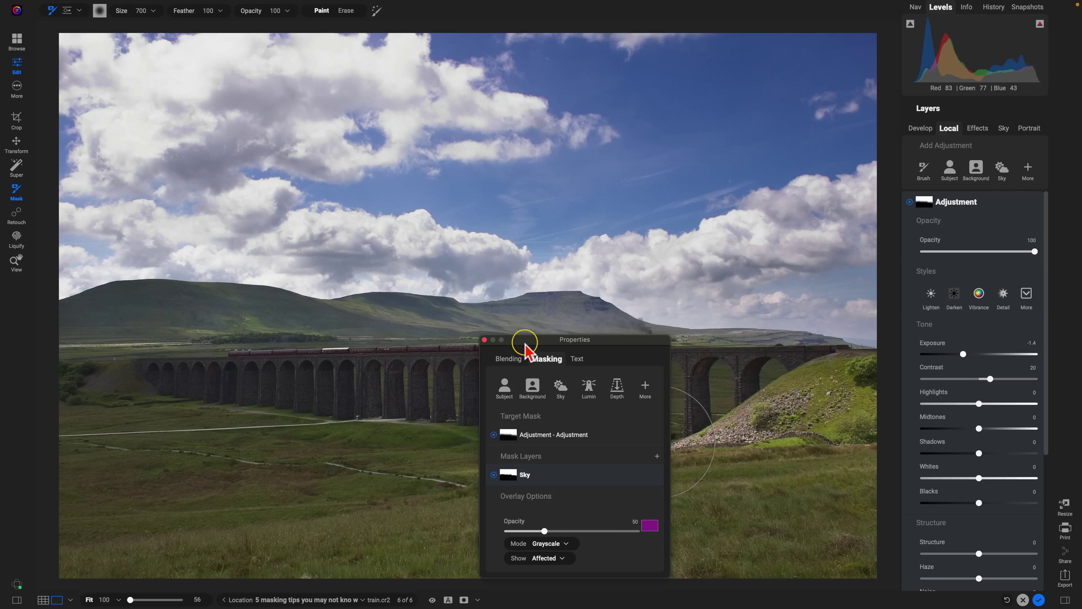
click(909, 202)
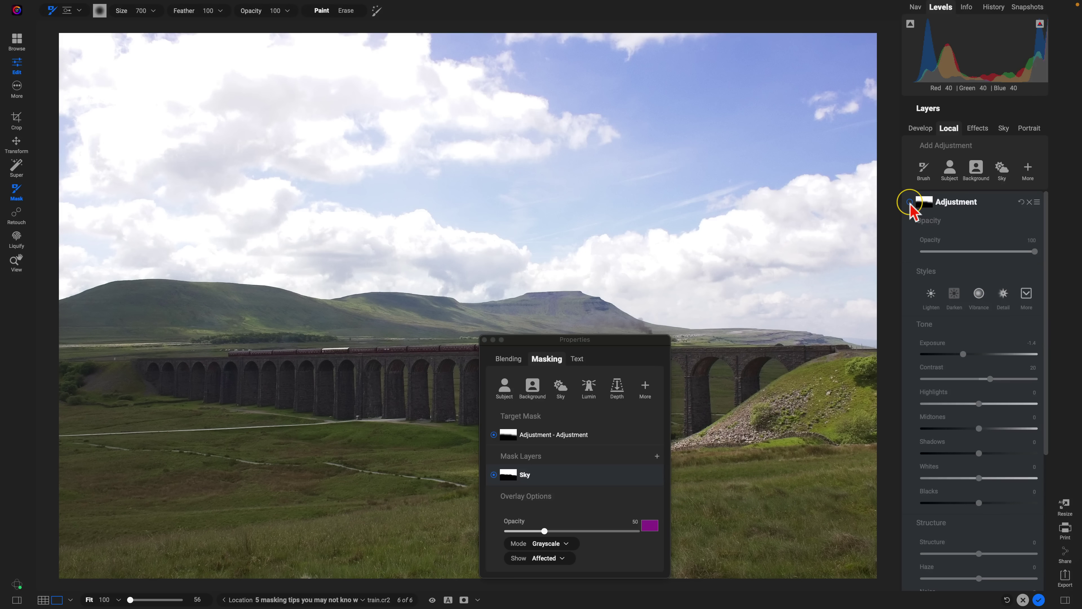
click(910, 202)
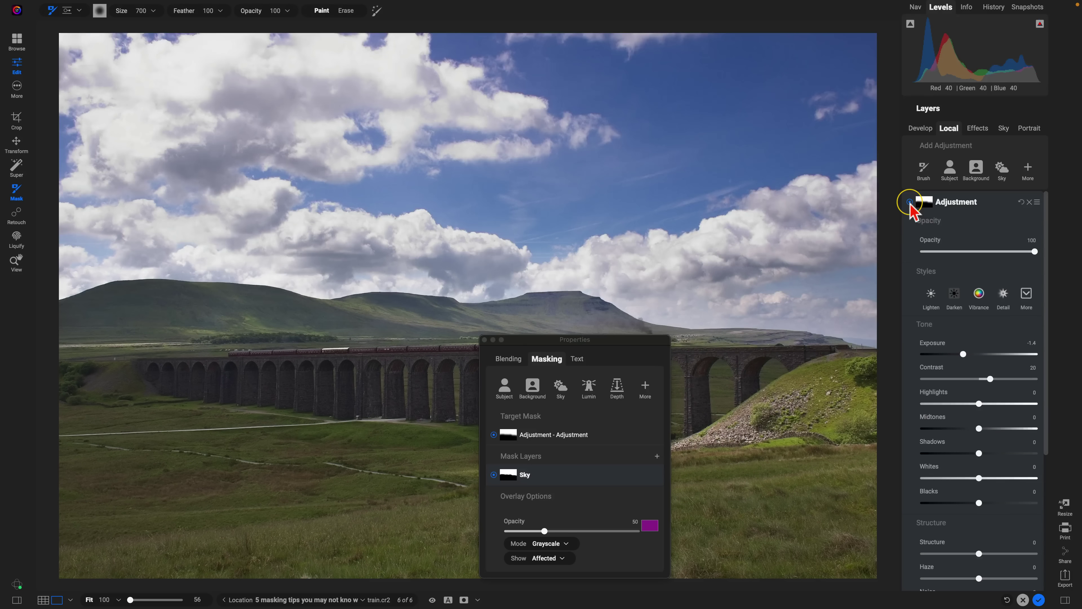
click(909, 202)
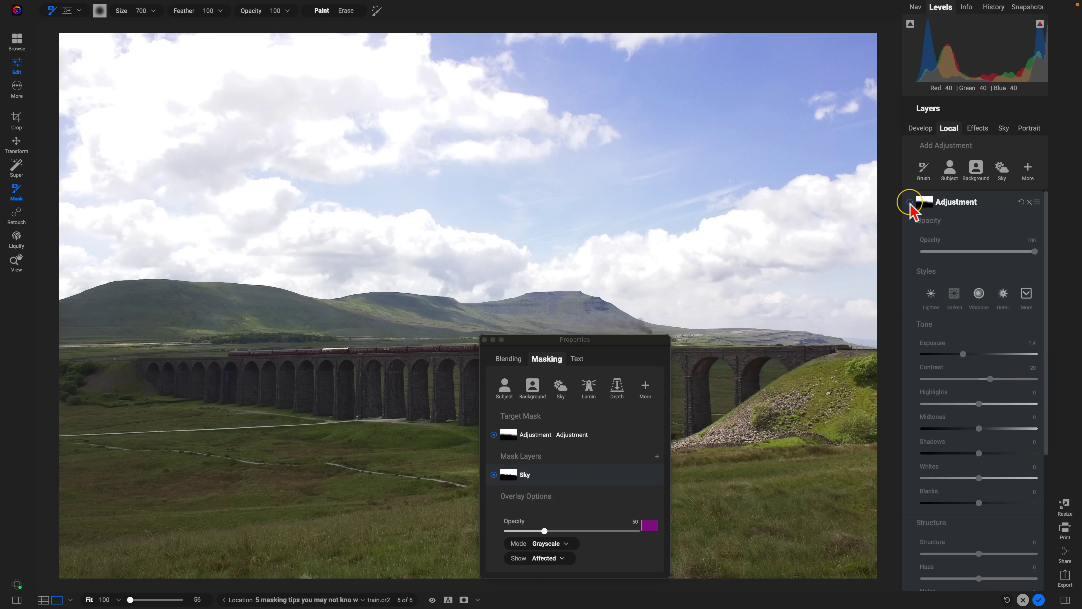
click(910, 202)
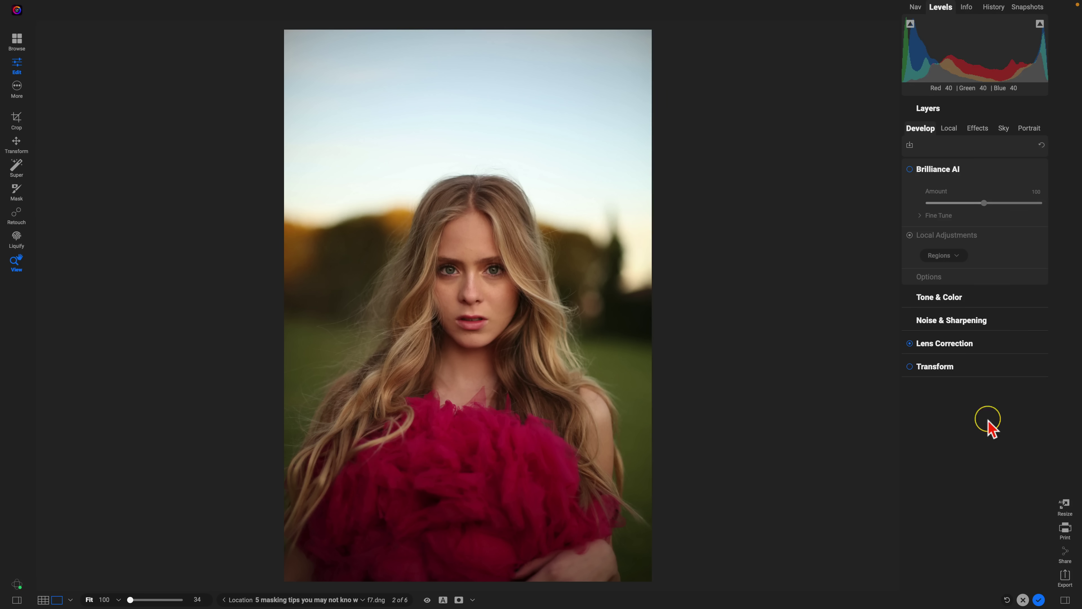
Add a Subject-masked adjustment to f7.dng with Midtones 32 and Contrast 15, then compare.
click(945, 128)
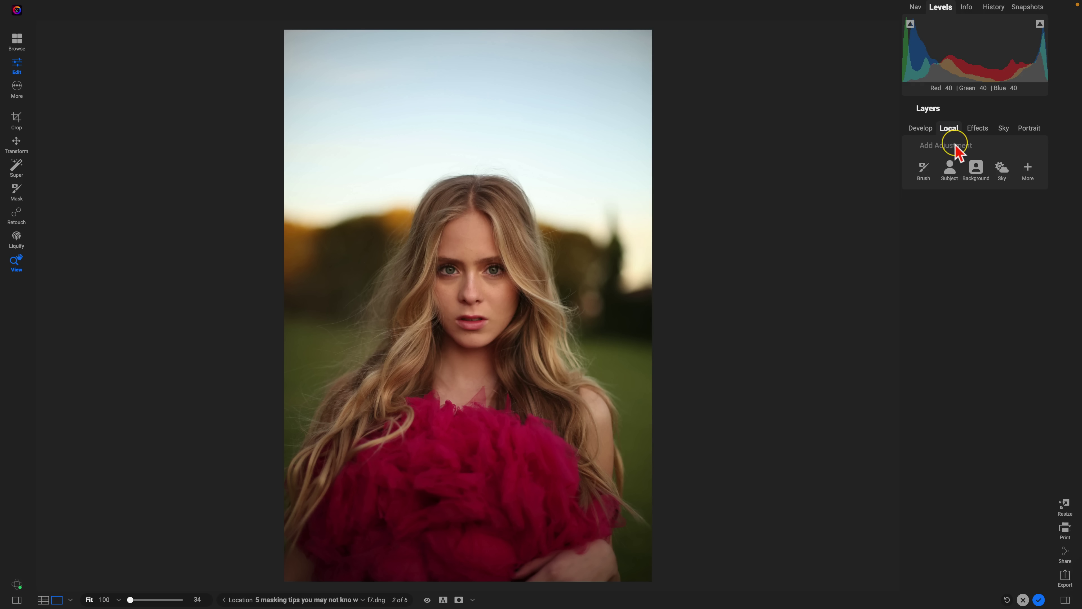
click(949, 170)
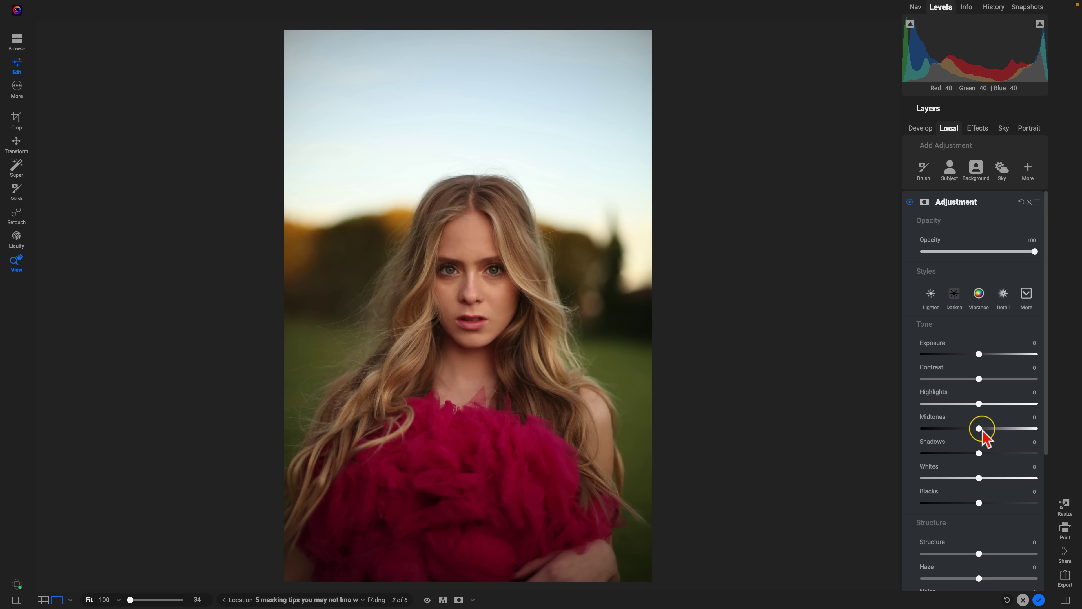
drag(980, 430, 994, 432)
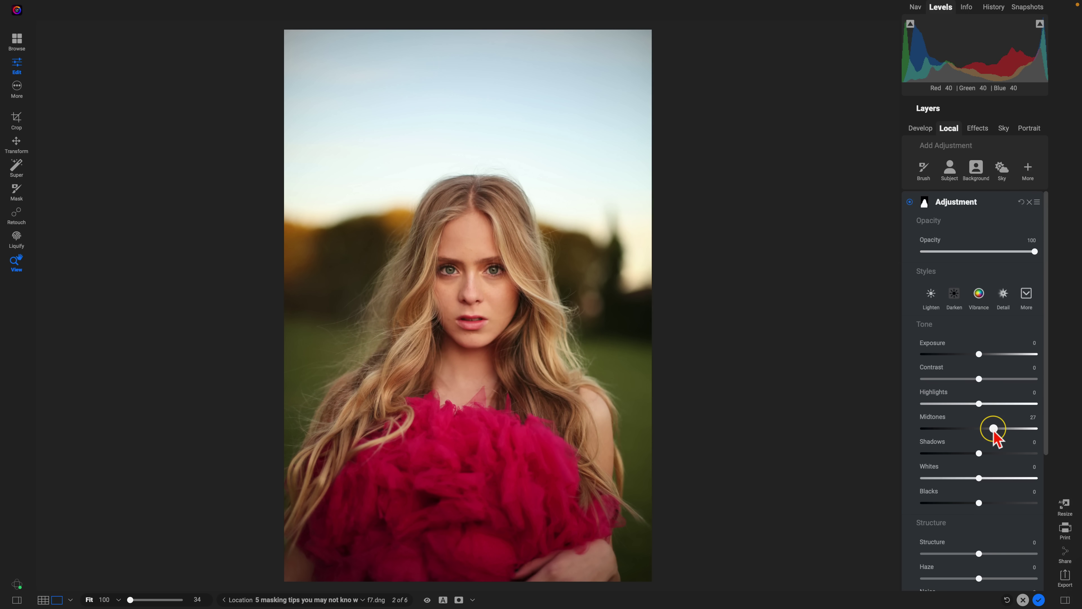
drag(979, 379, 987, 380)
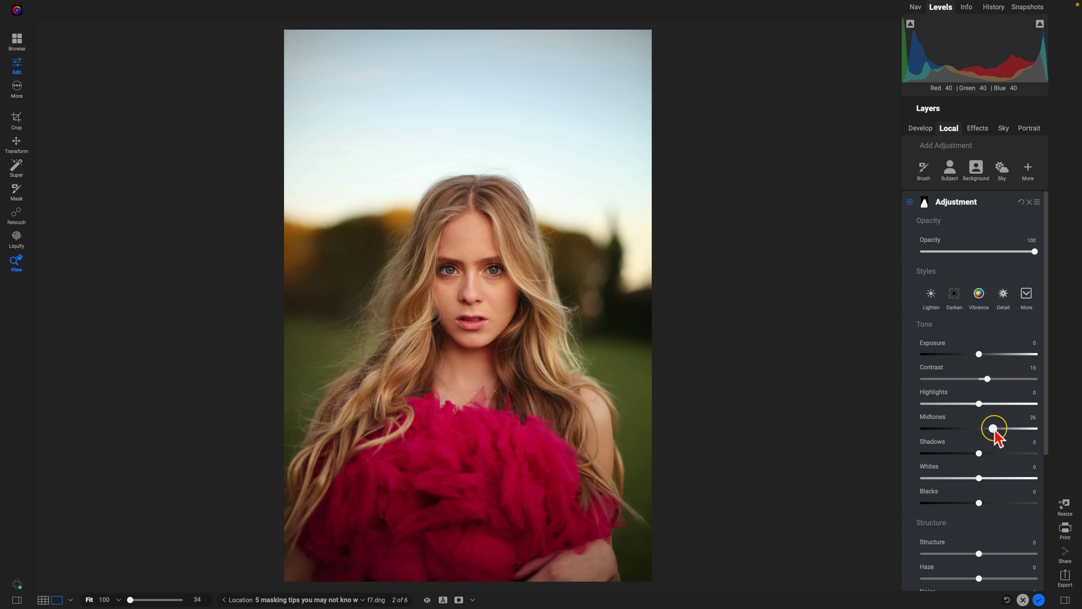
drag(995, 431, 999, 432)
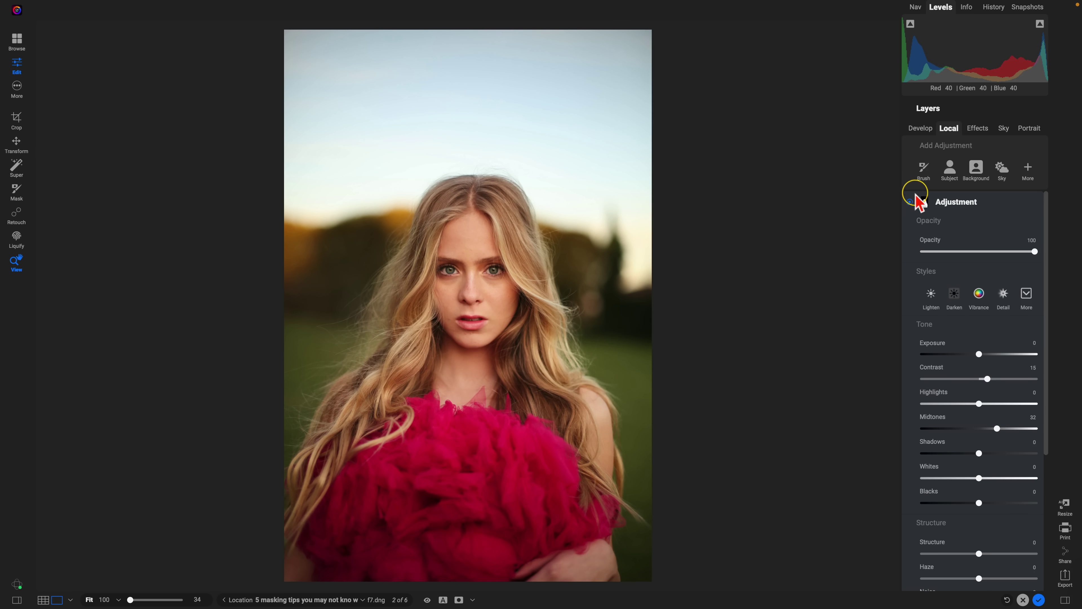
click(910, 202)
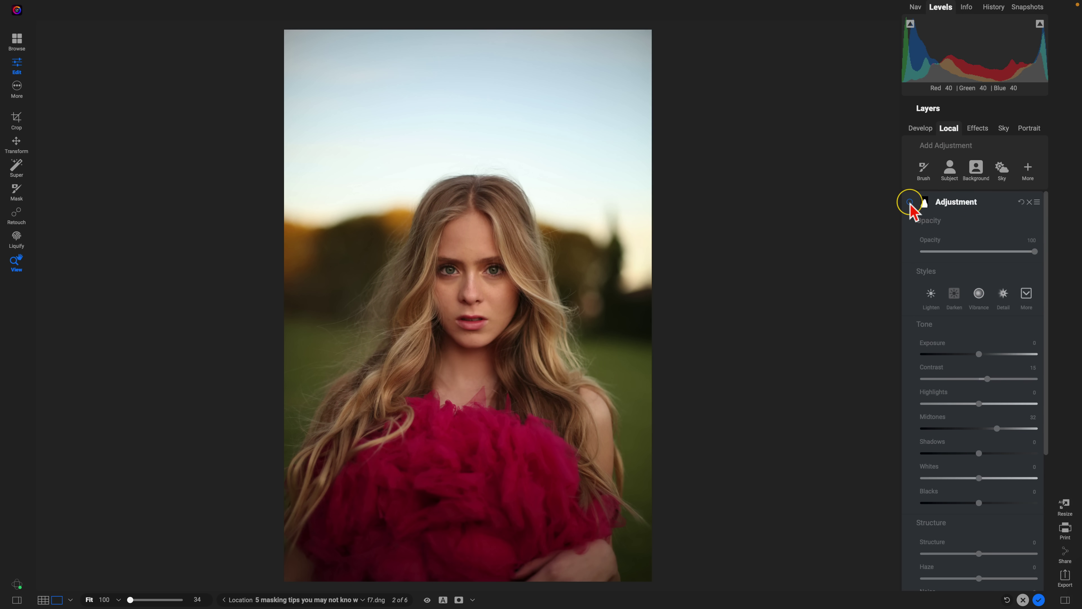
click(909, 202)
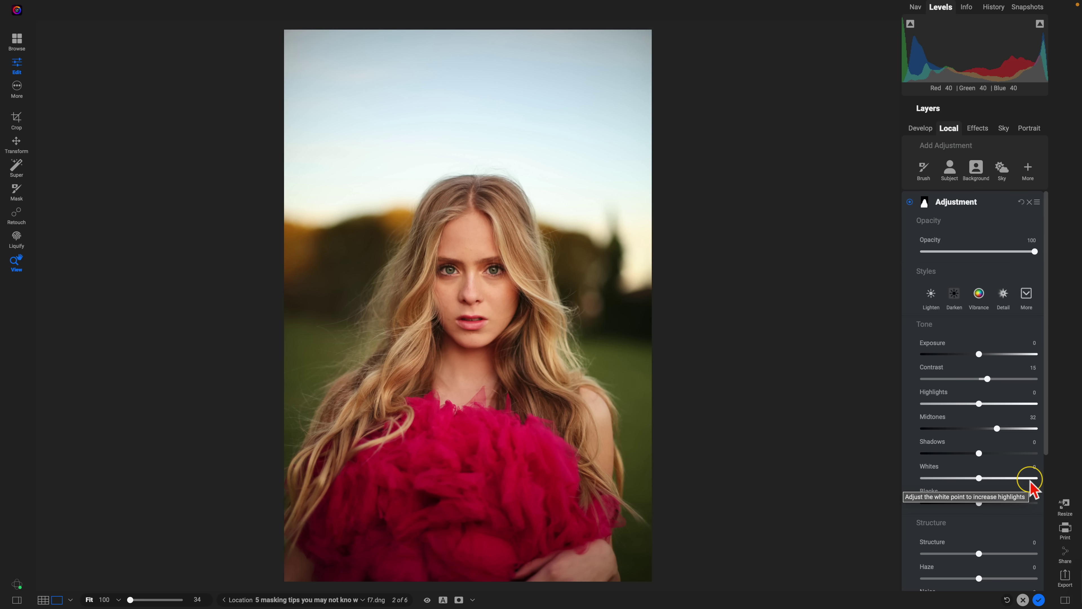
Add a Curves filter with blacks lifted to 50 and a 166→183 highlight point, then compare.
click(977, 129)
click(981, 168)
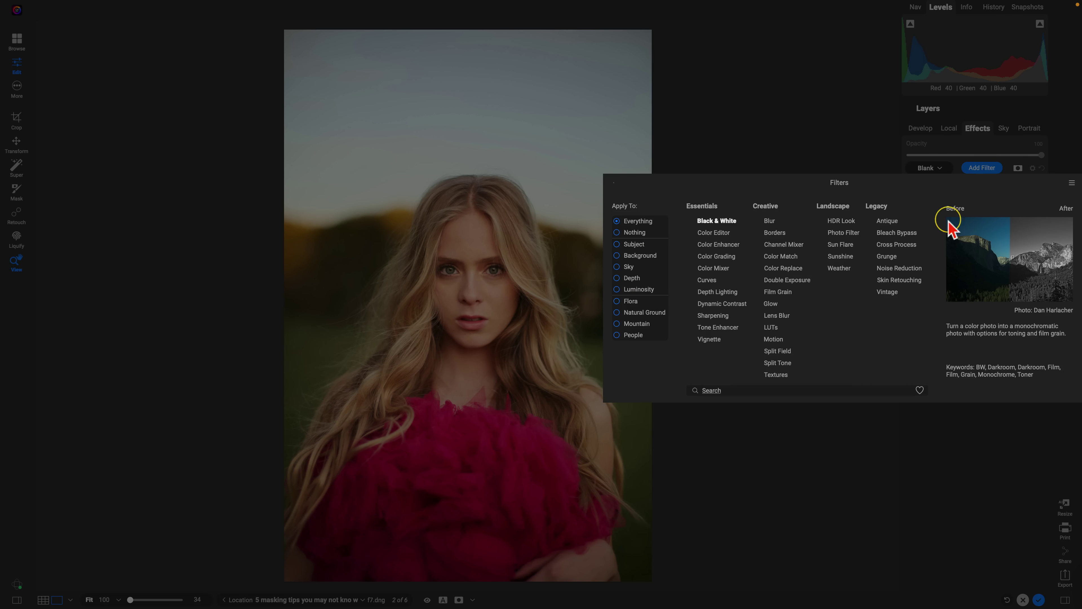
click(707, 280)
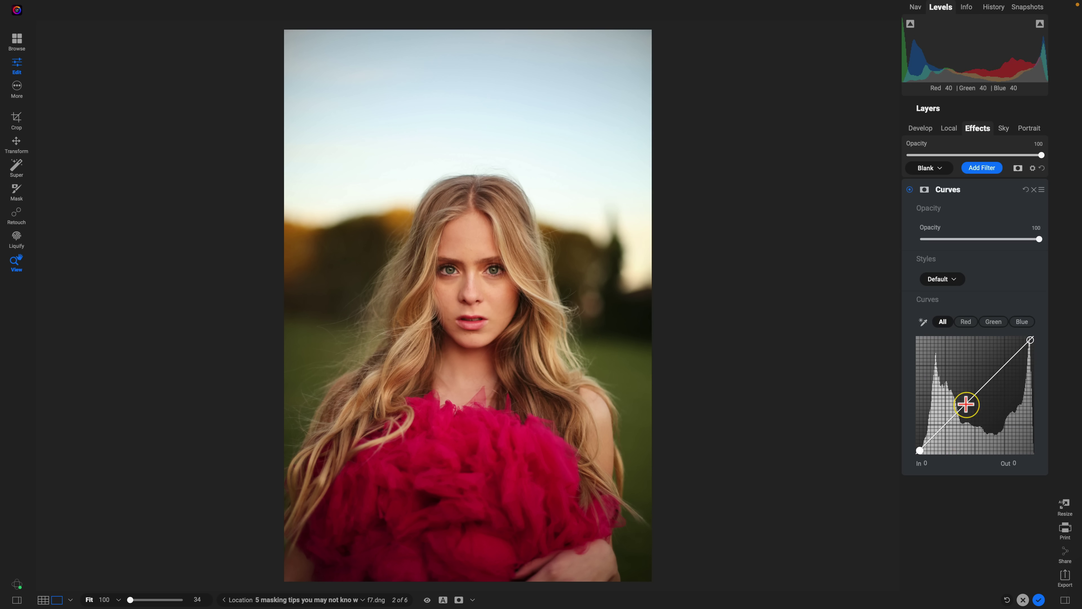
drag(918, 452, 943, 421)
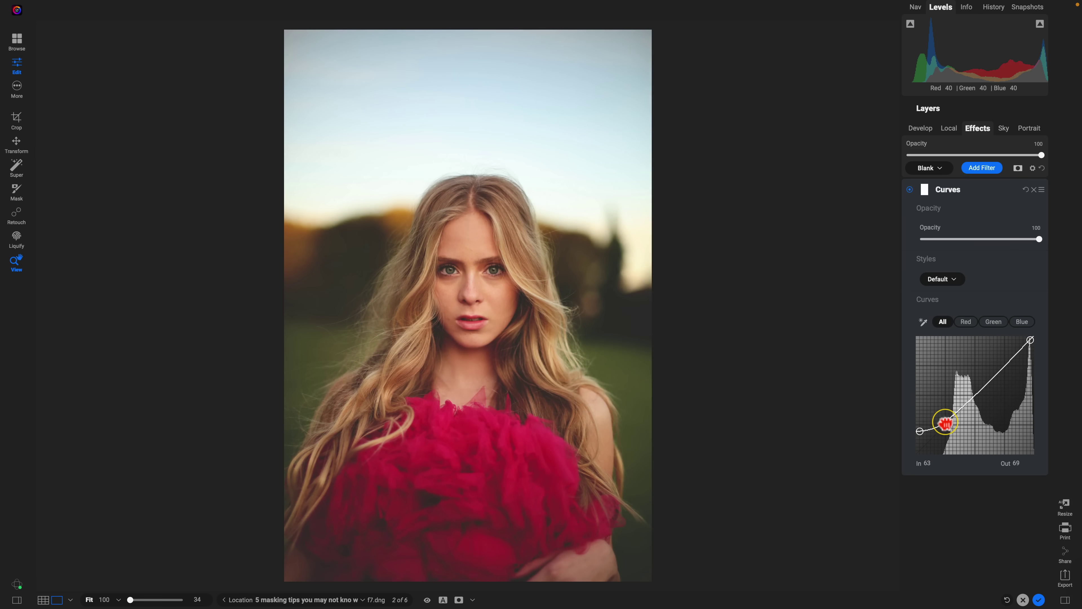
drag(989, 384, 992, 370)
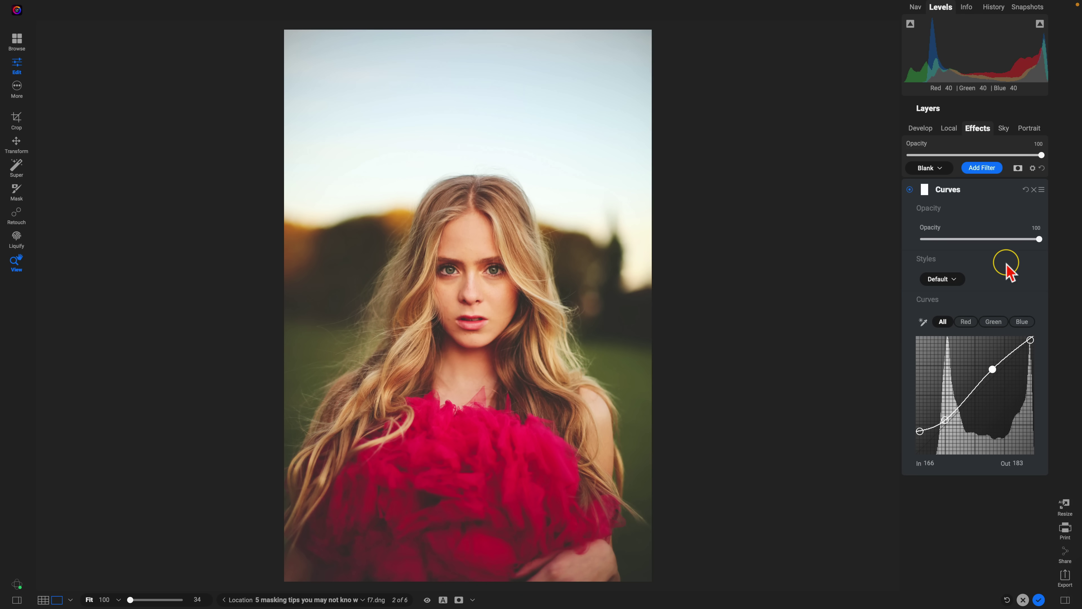
key(backslash)
key(backslash)
key(backslash)
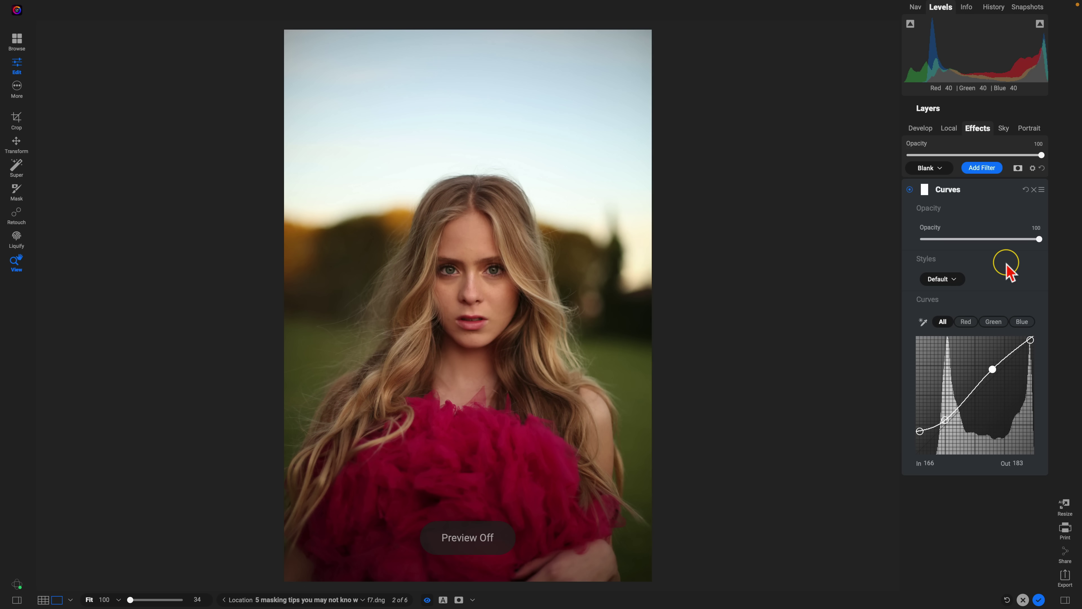
key(backslash)
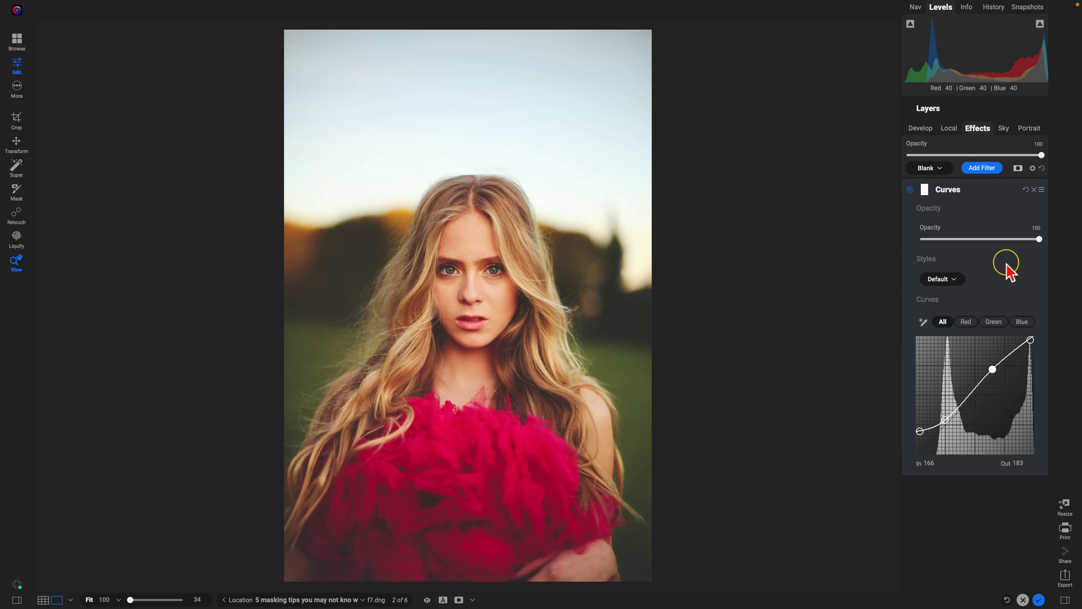
Start saving the settings as a preset in a new category named Portrait Subject Presets.
mouse_move(359, 4)
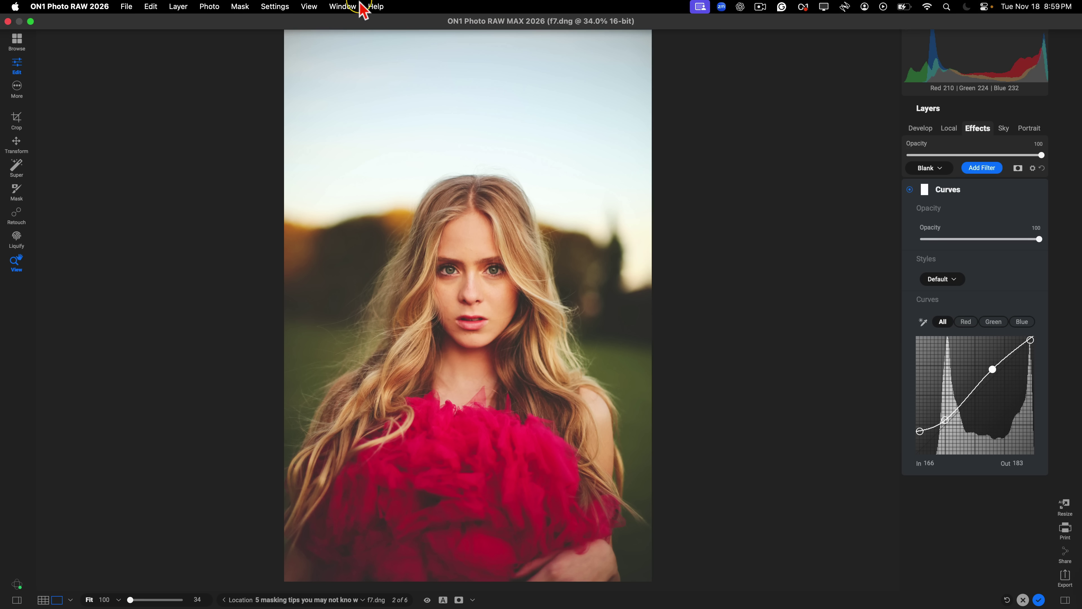
click(276, 6)
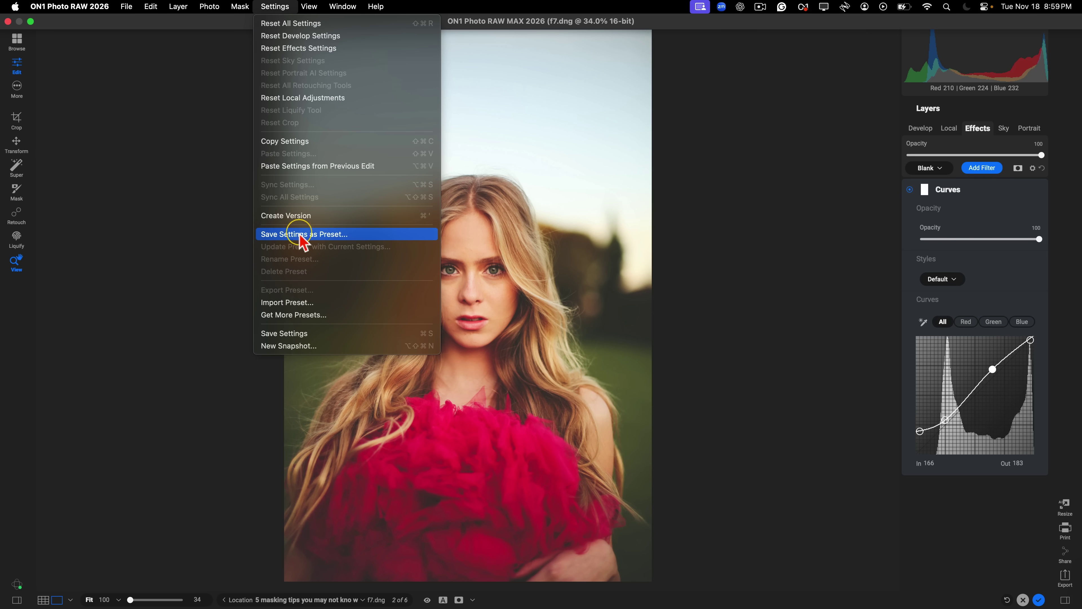
click(311, 239)
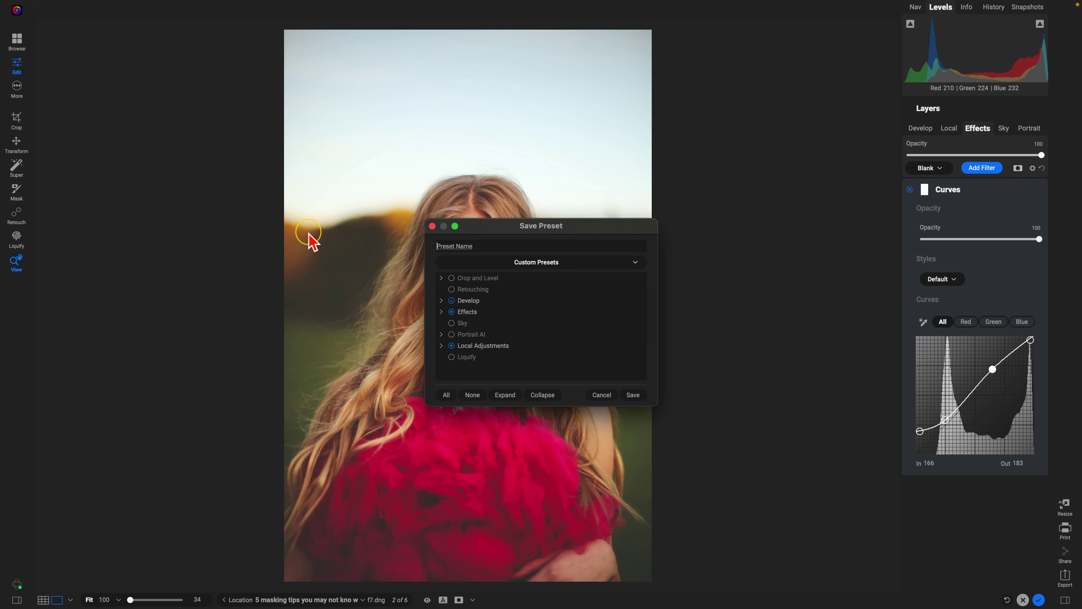
click(634, 261)
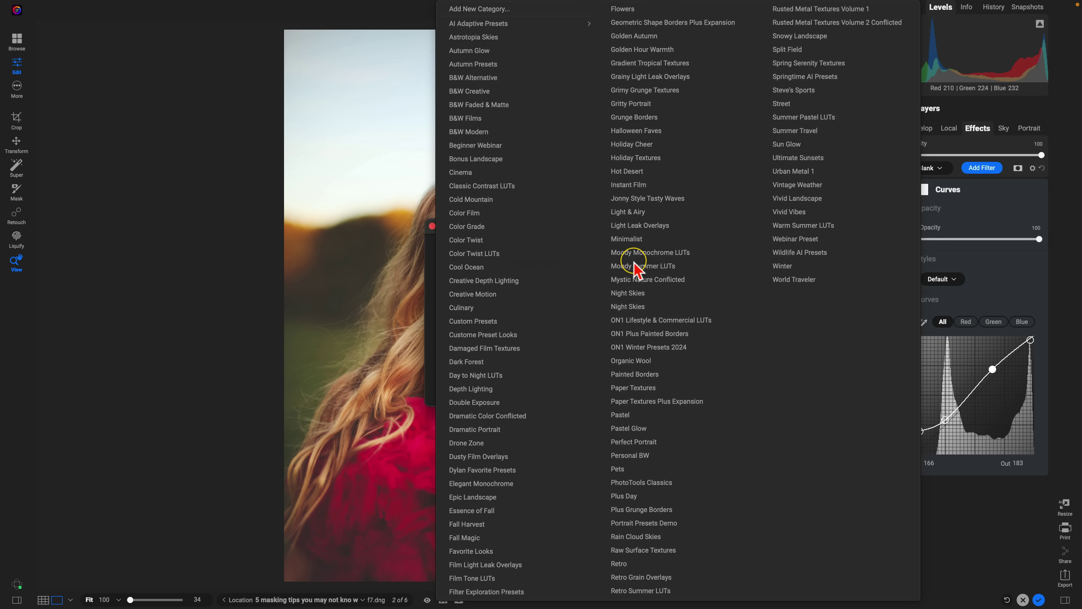
click(490, 10)
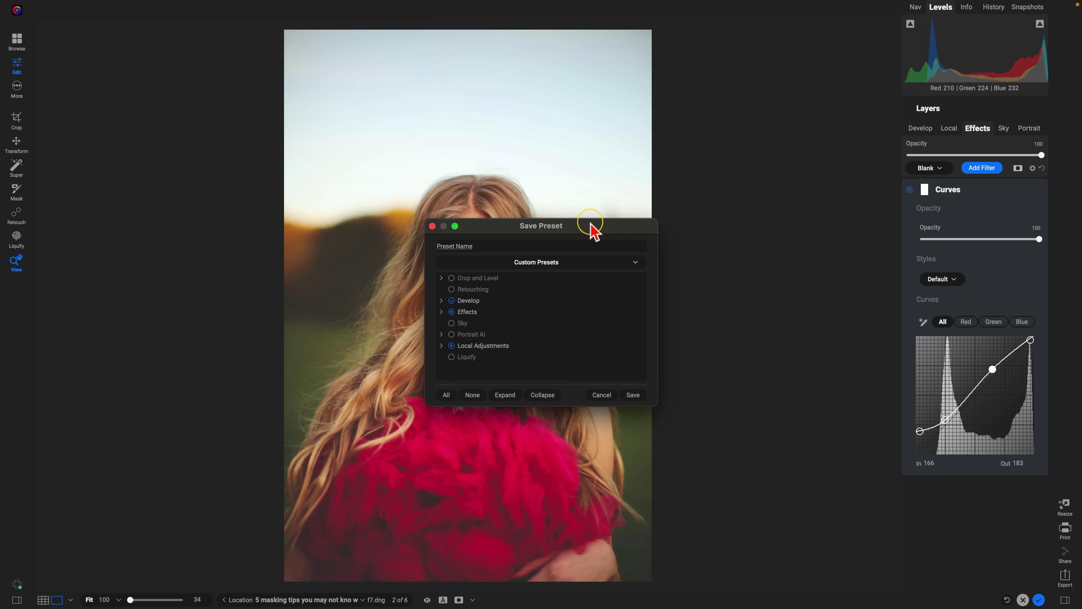
click(629, 265)
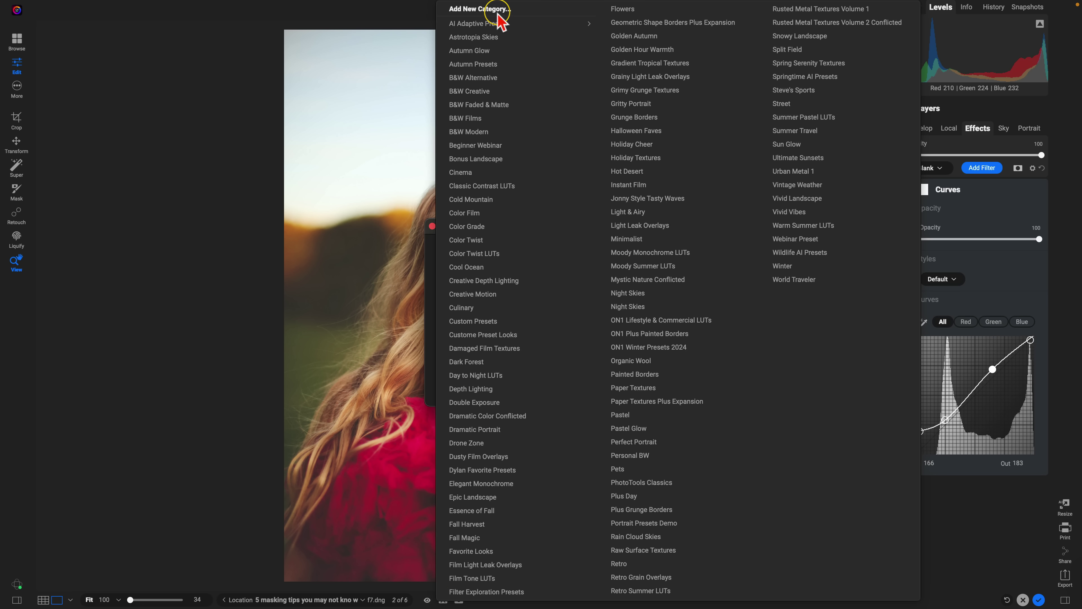
click(478, 9)
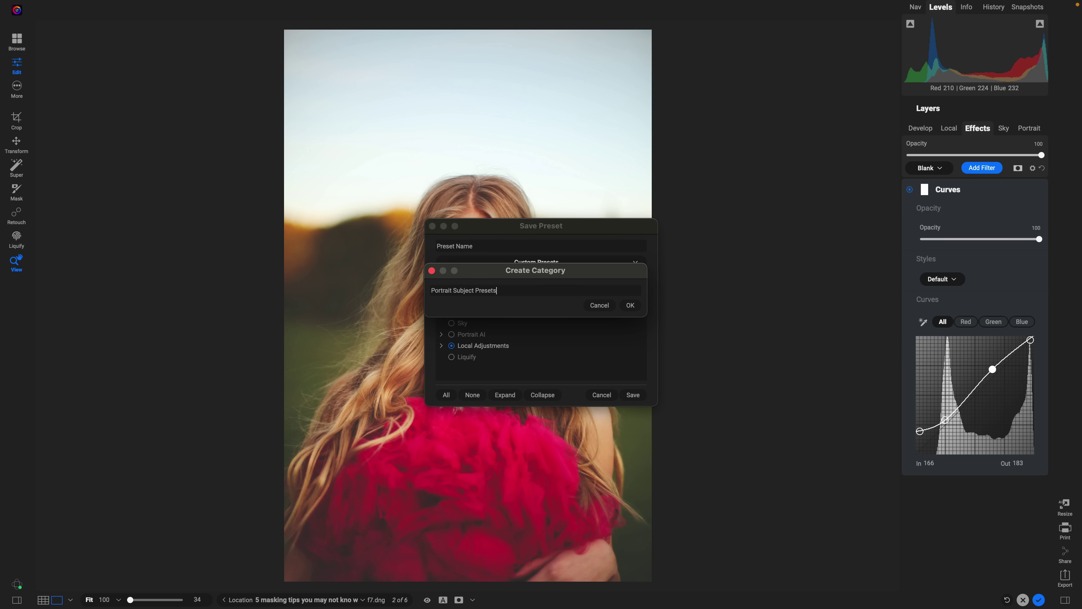
click(630, 305)
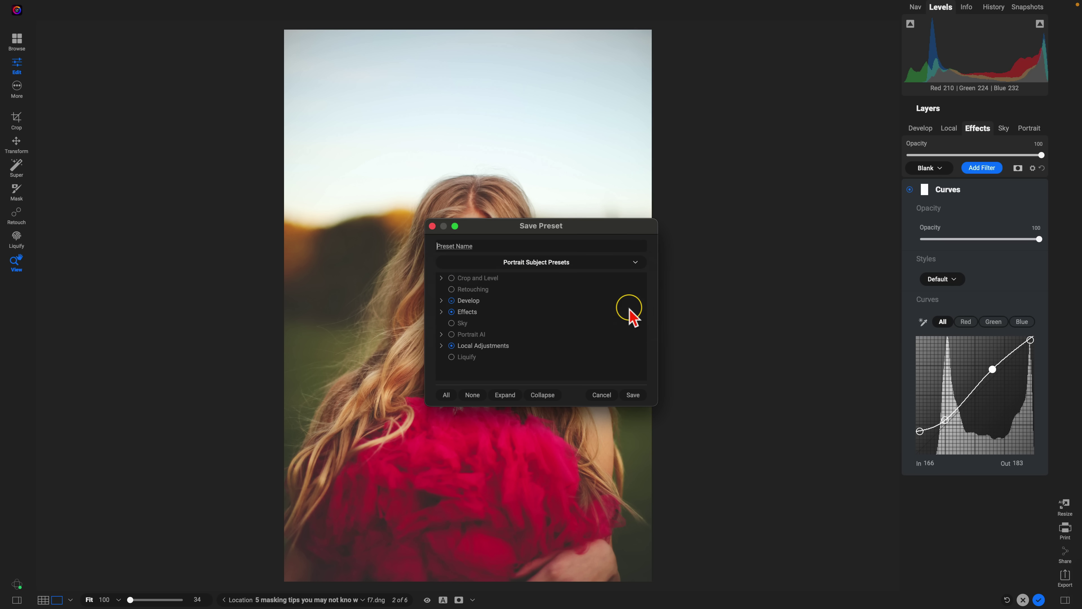
Name the preset Subject Brighten, include Develop, Effects and Local Adjustments with masks, and save.
click(526, 249)
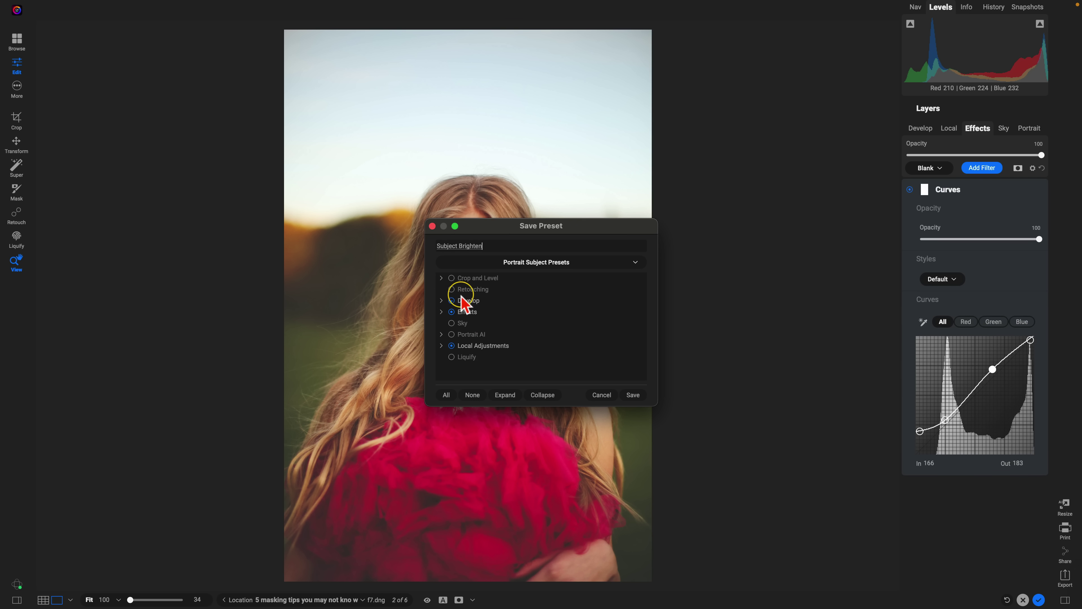
click(451, 301)
click(452, 311)
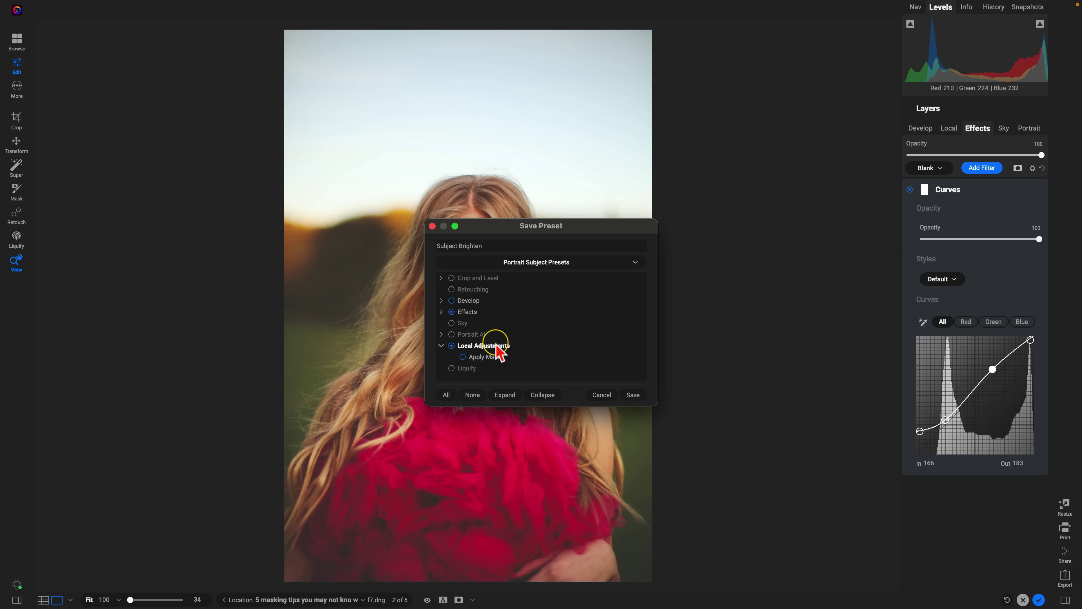
click(463, 357)
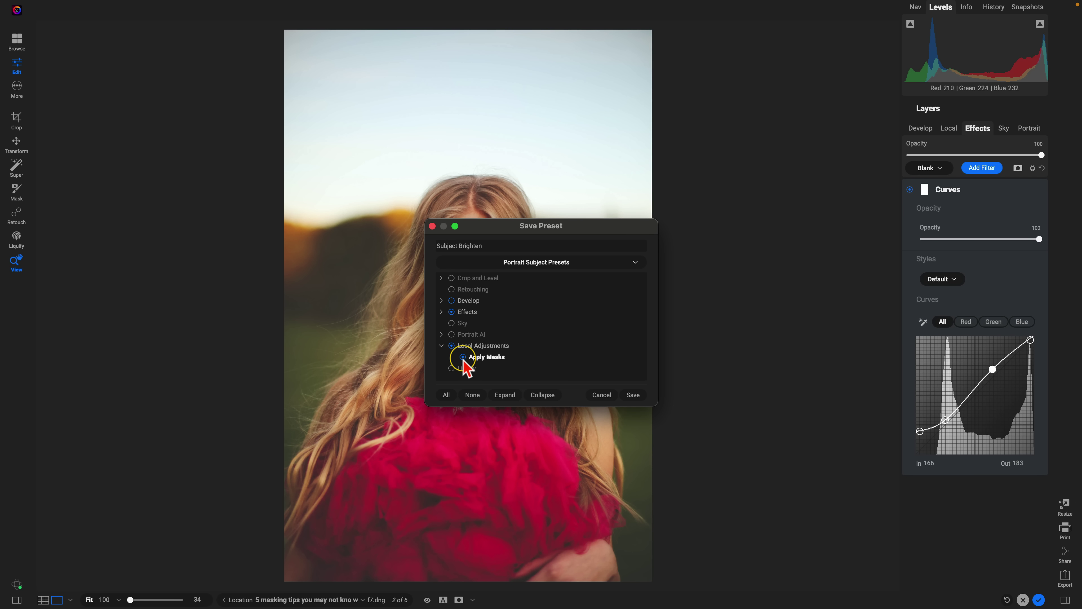
click(633, 394)
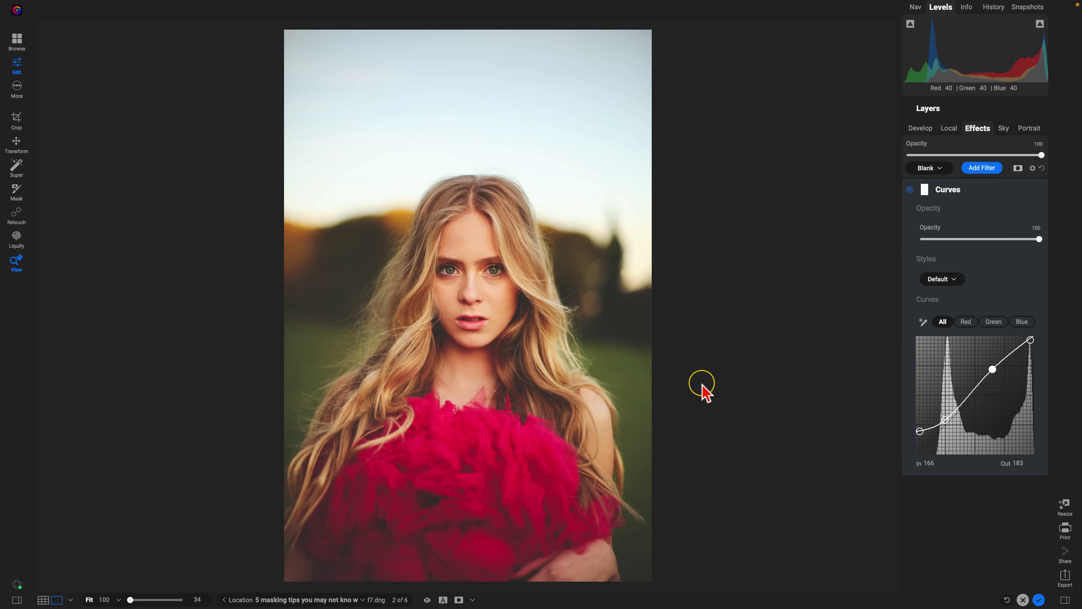
Open f4.dng, the woman in the lilac dress, in the editor from Browse.
key(g)
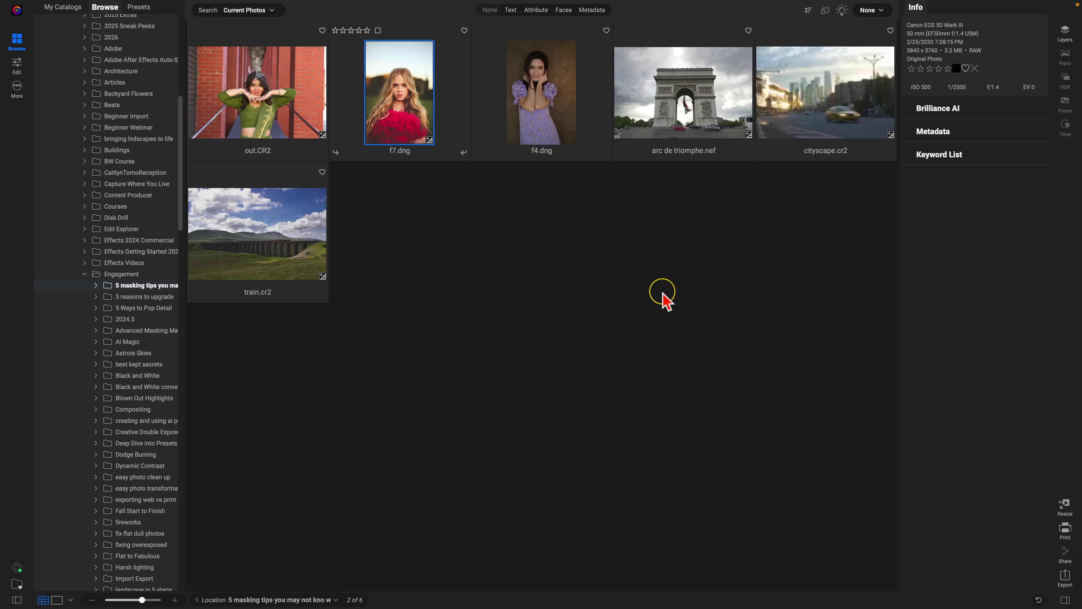
click(526, 126)
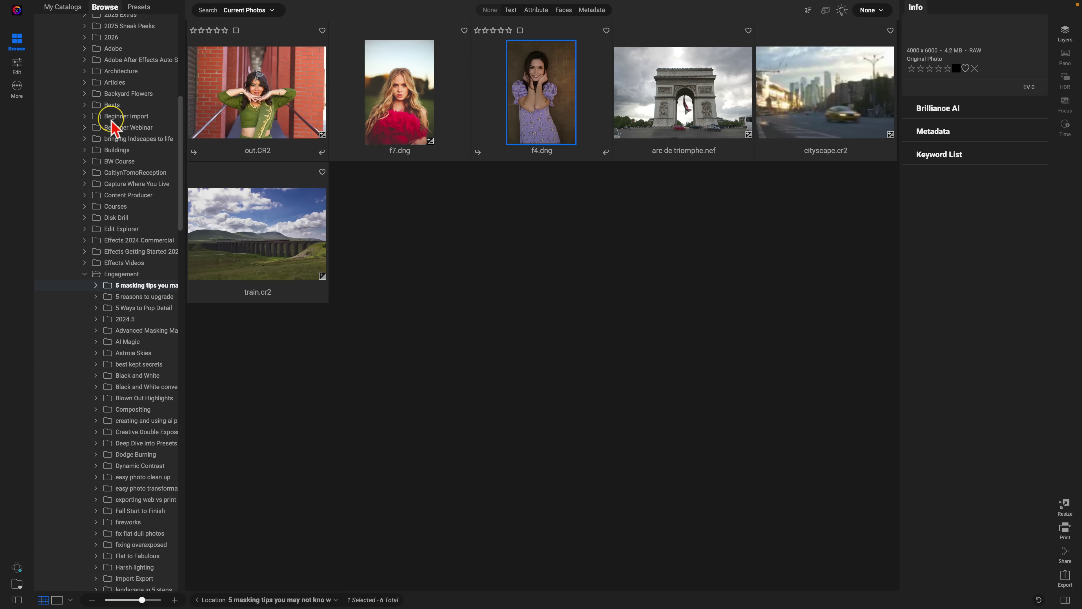
click(17, 65)
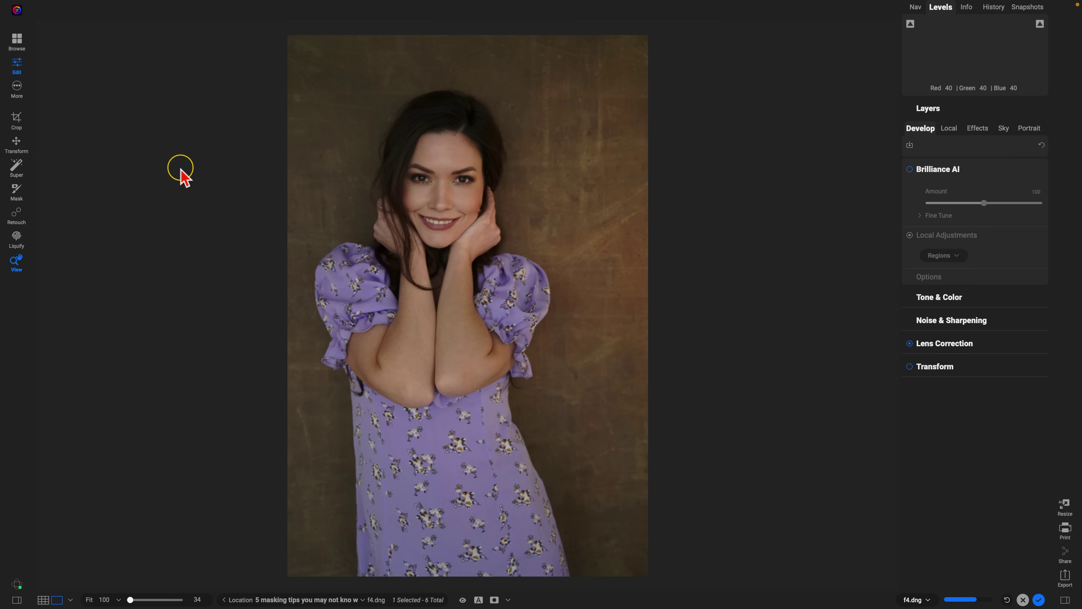
Apply the Subject Brighten preset from the Portrait Subject Presets category to f4.dng.
click(17, 598)
scroll(106, 371, down, 15)
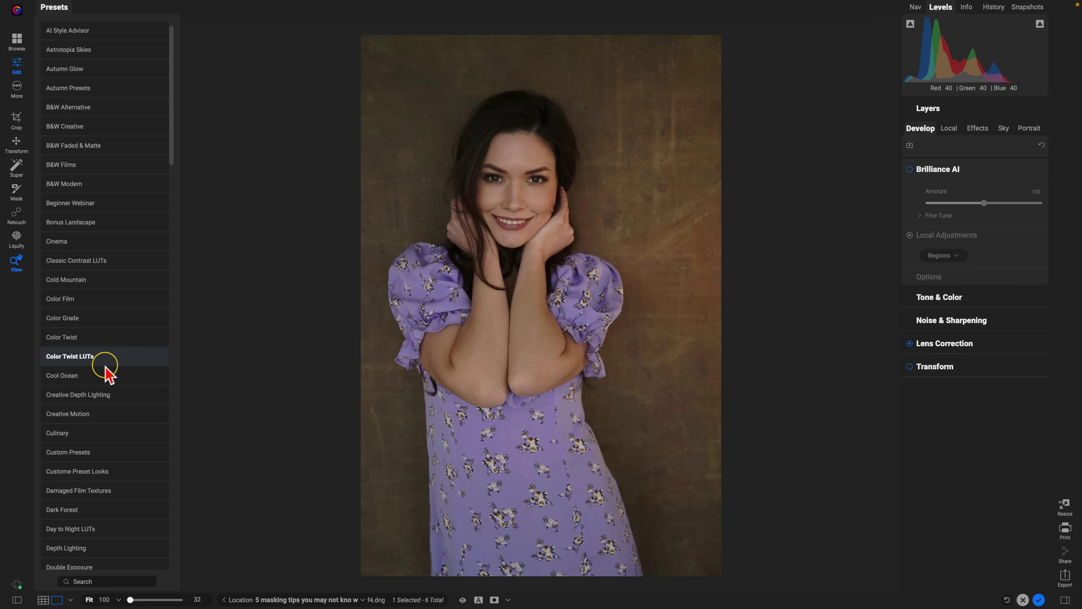
scroll(106, 371, down, 15)
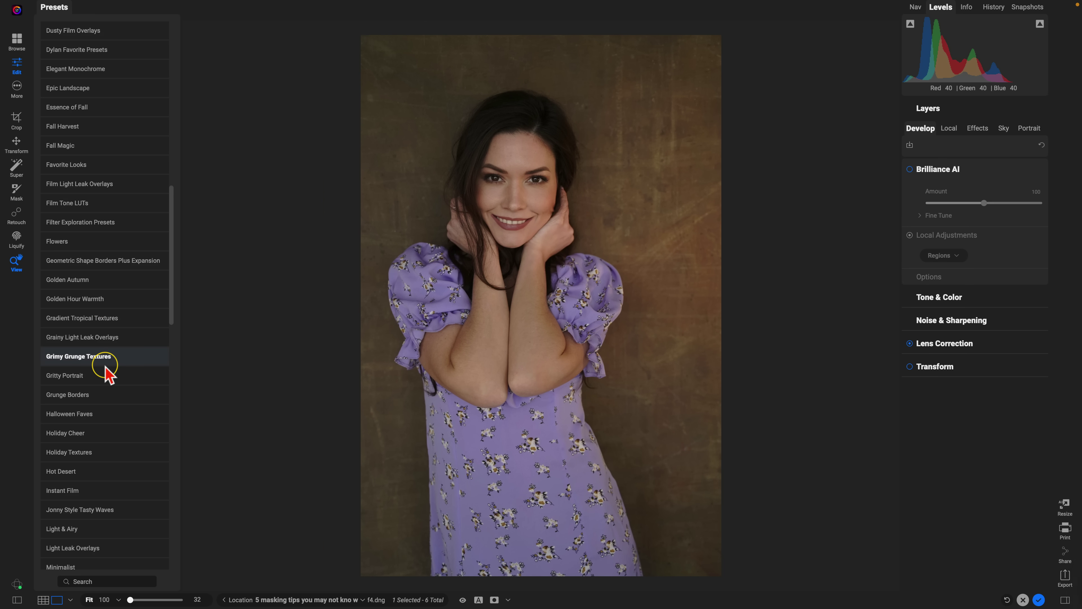
scroll(106, 371, down, 7)
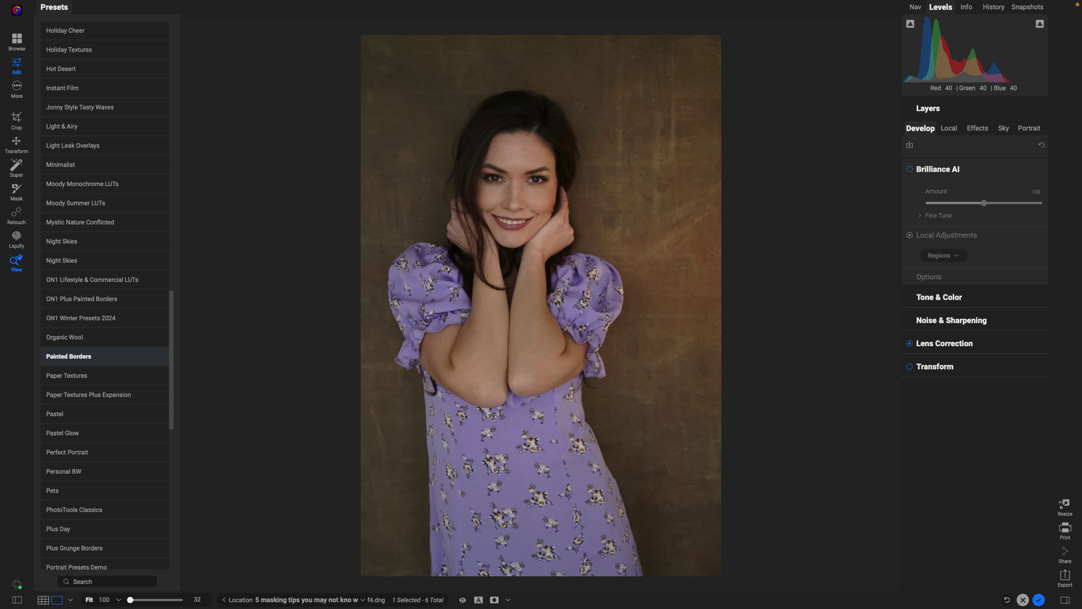
click(105, 370)
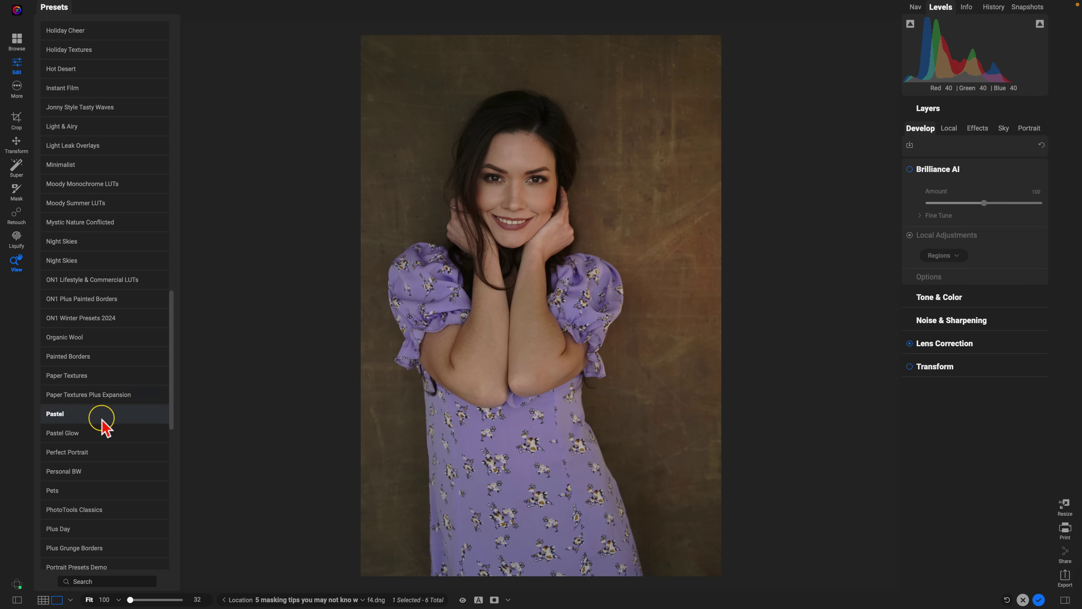
scroll(103, 438, down, 3)
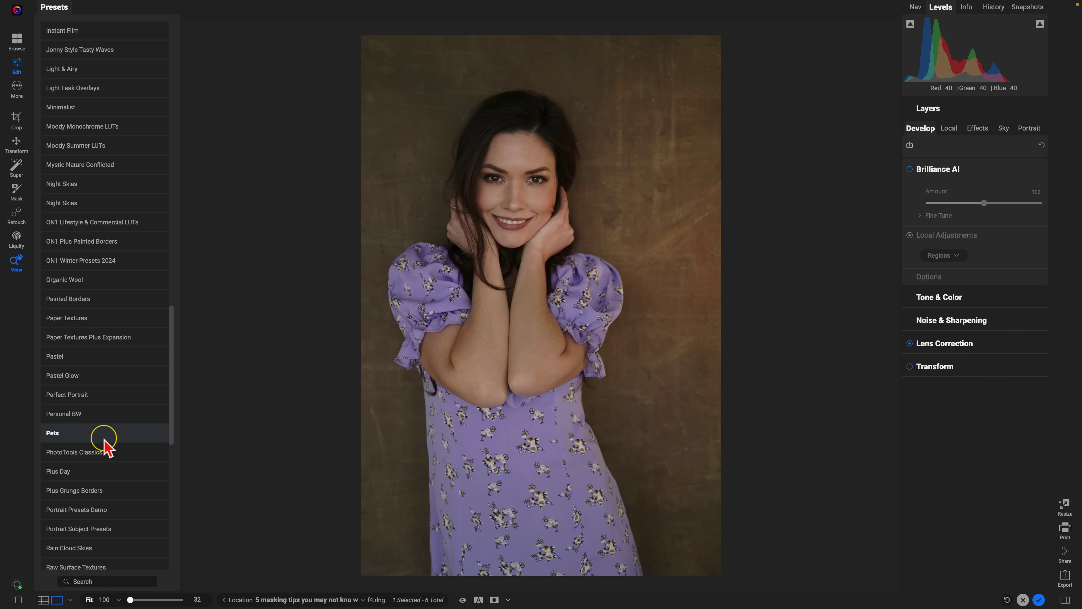
click(91, 530)
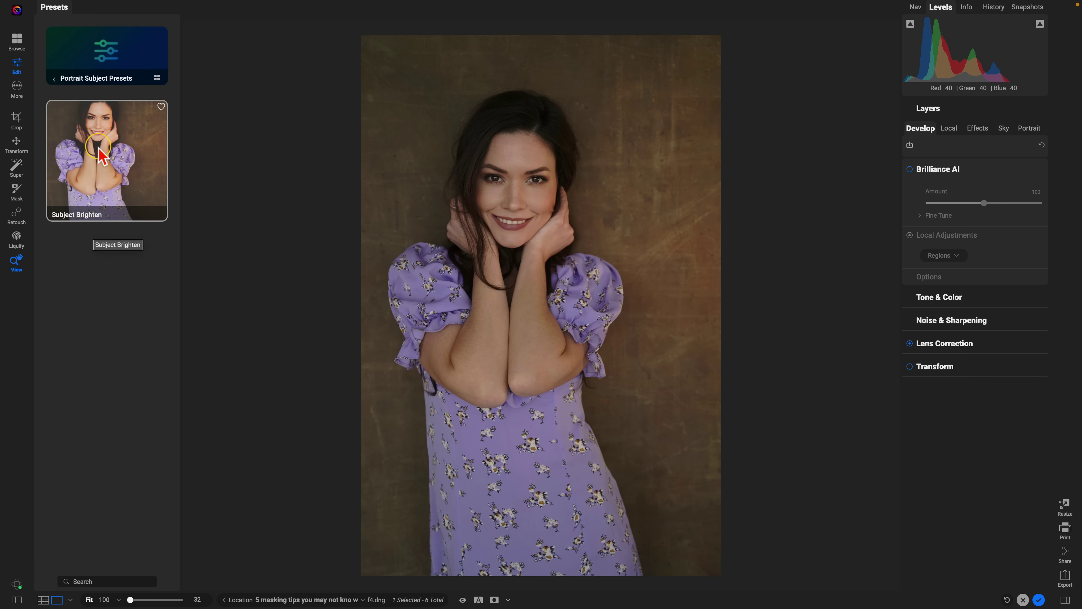
click(99, 148)
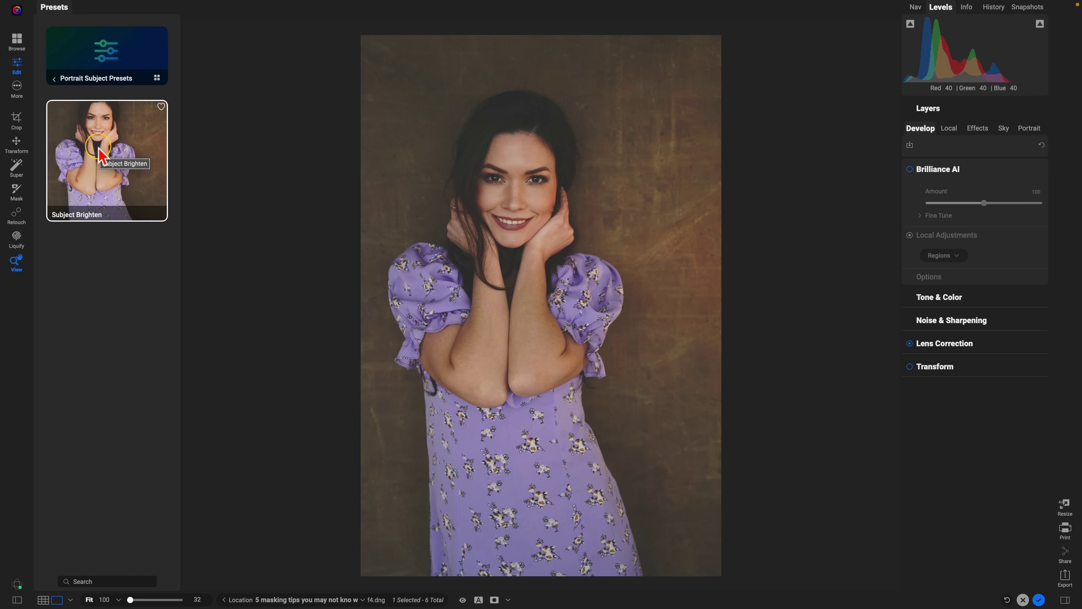
click(98, 148)
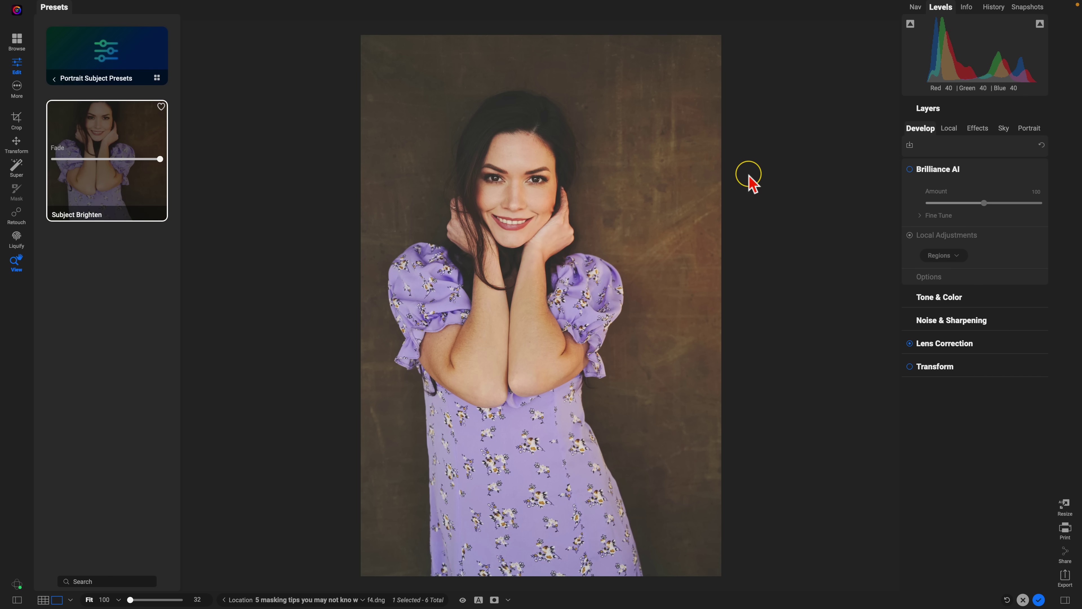
Inspect the preset's subject mask in black and white and review its Curves effect.
click(948, 130)
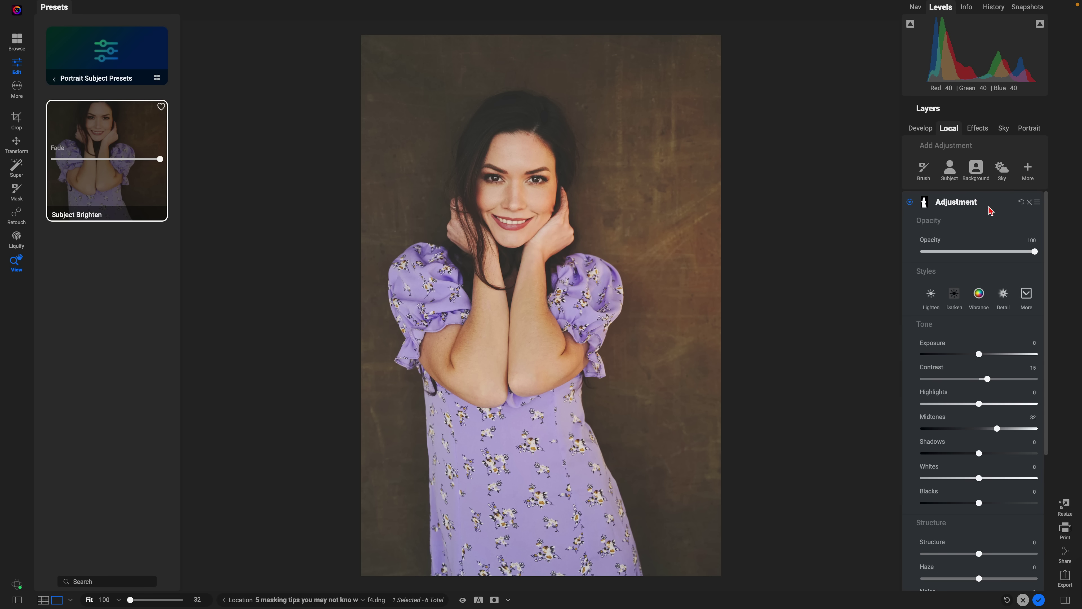
key(slash)
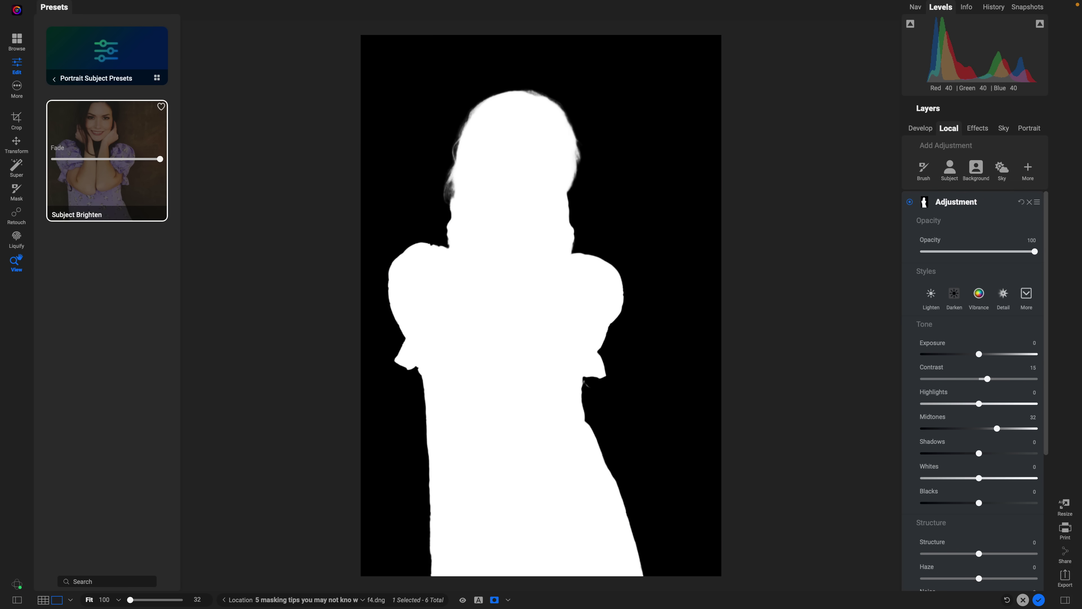
key(slash)
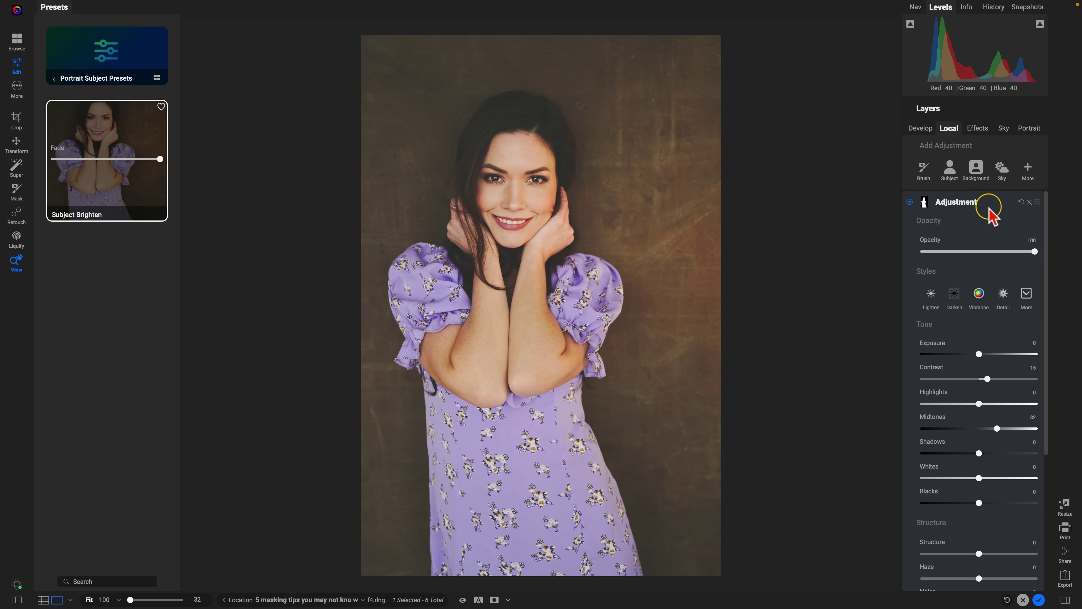
click(977, 129)
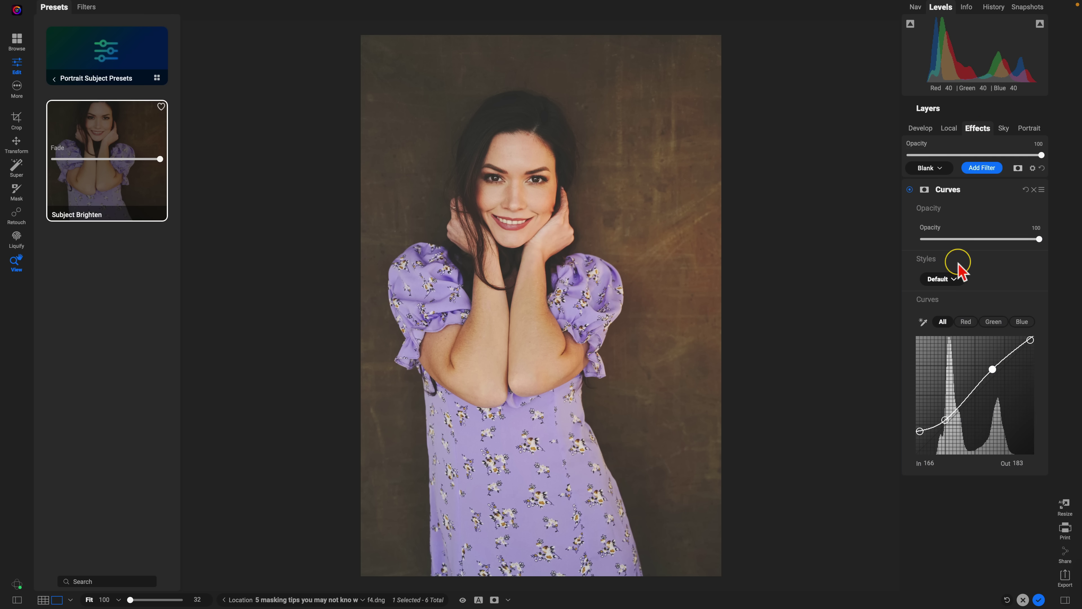
click(949, 128)
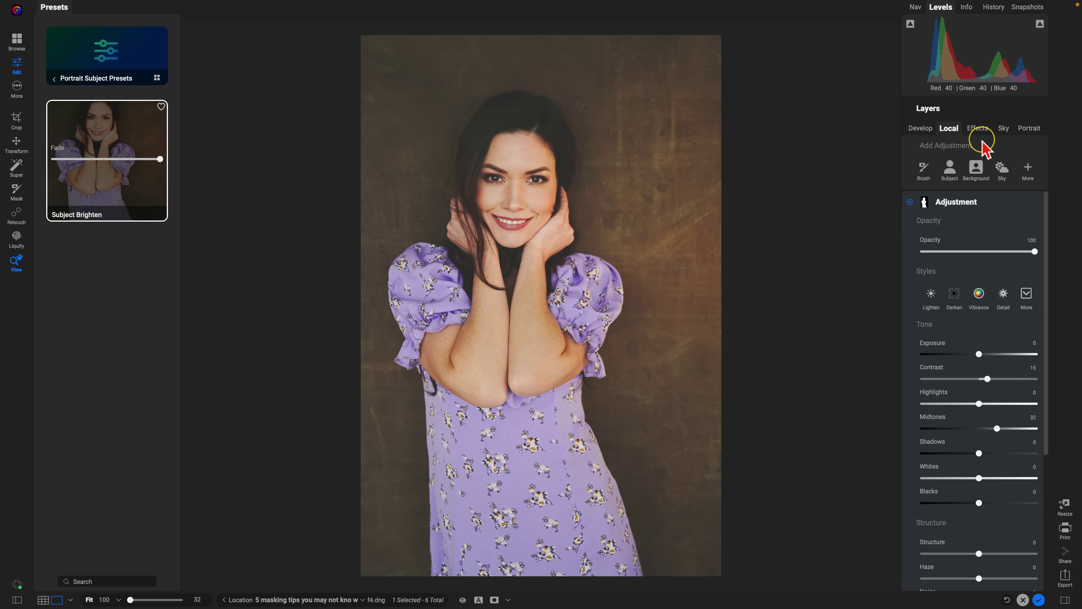
click(977, 129)
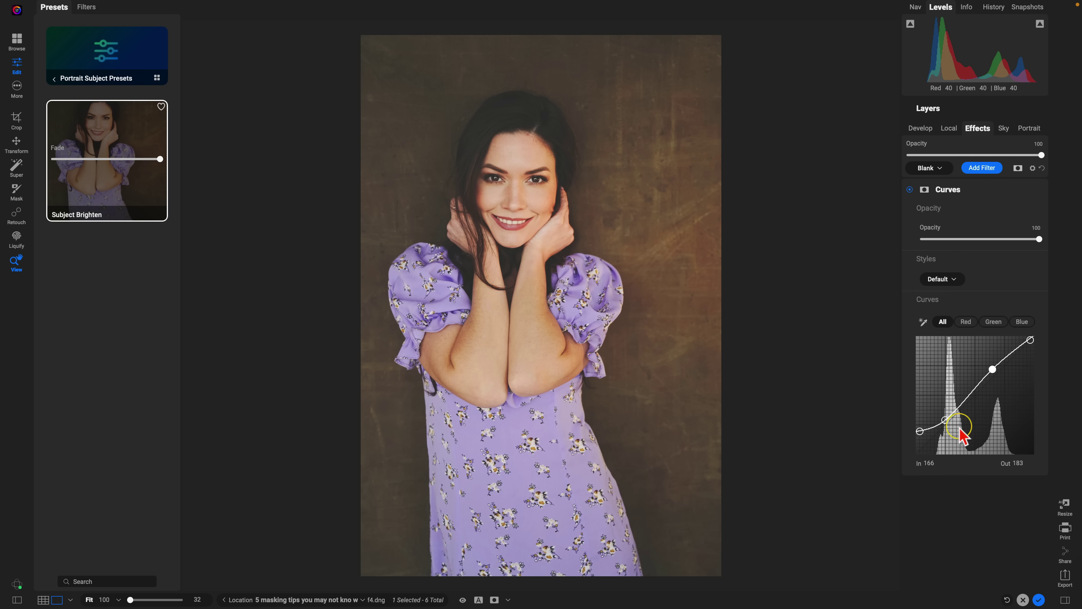
click(948, 128)
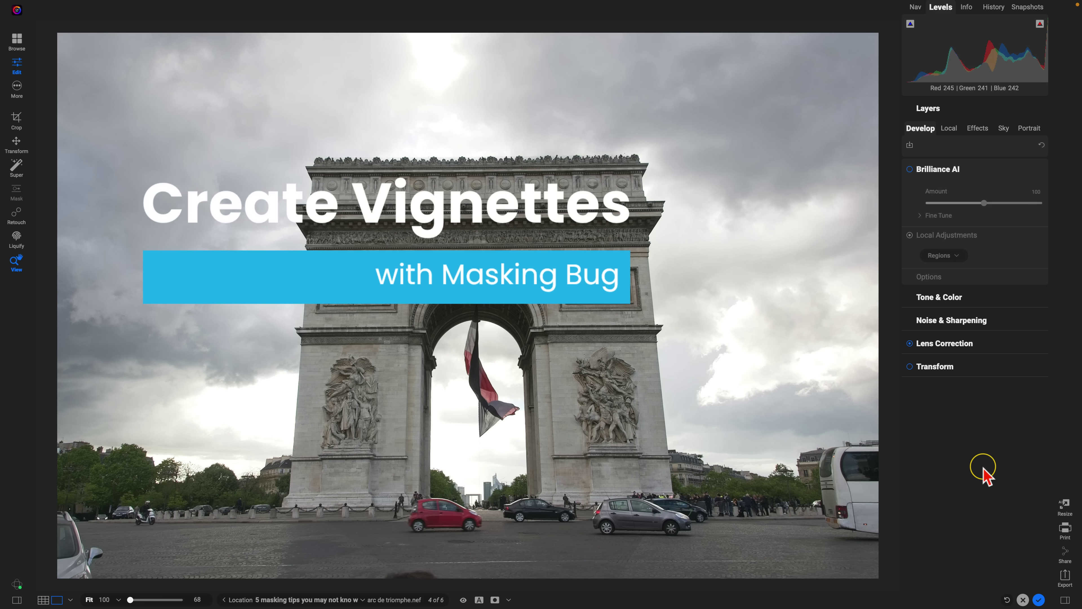
Add a new local adjustment with a default gradient mask to the arch photo.
click(946, 130)
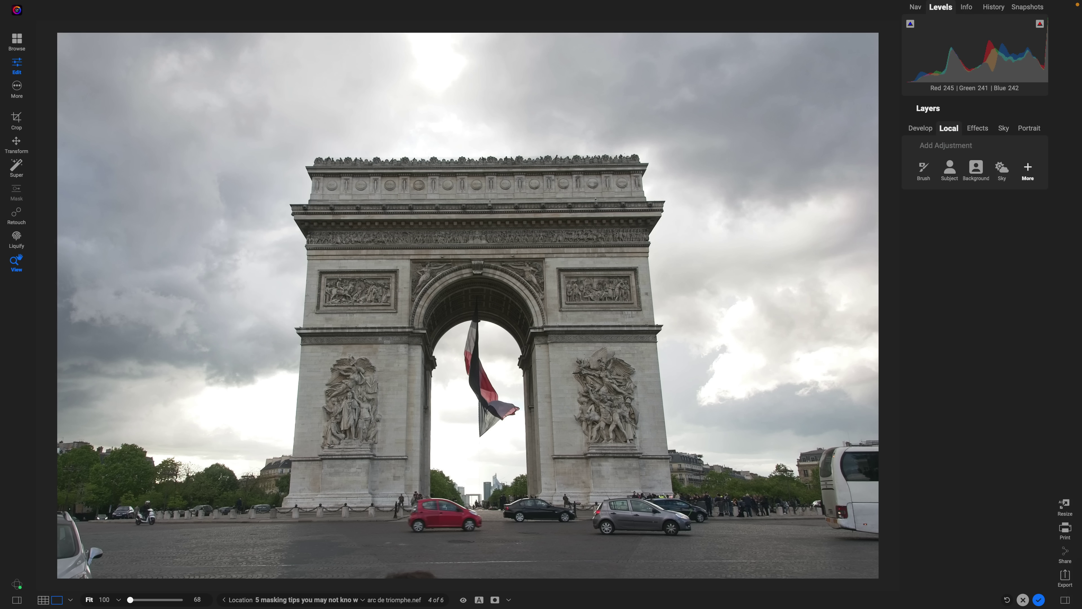
click(1028, 171)
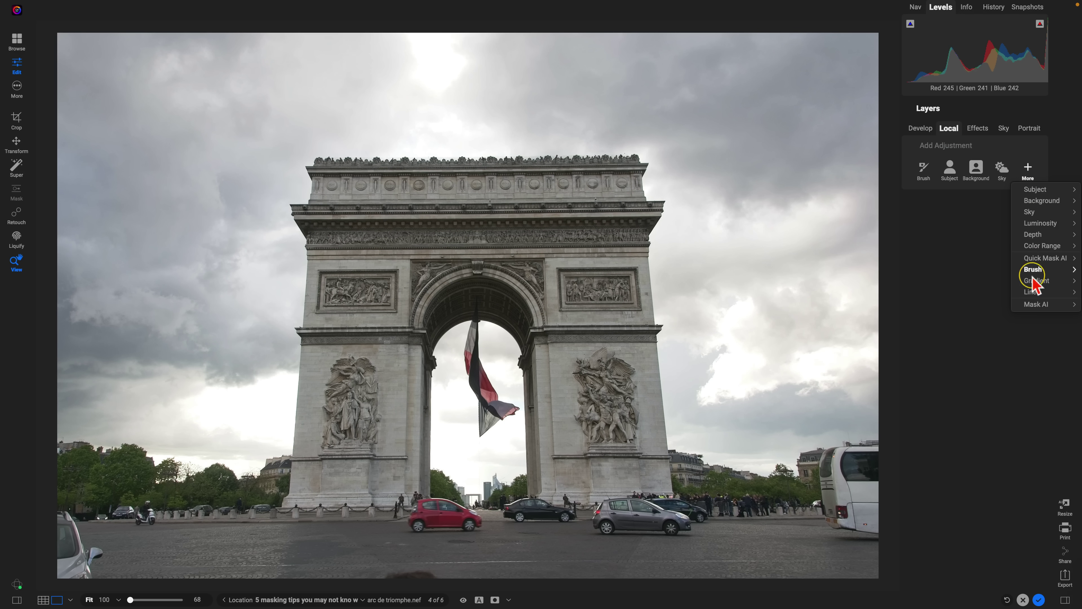
mouse_move(1034, 282)
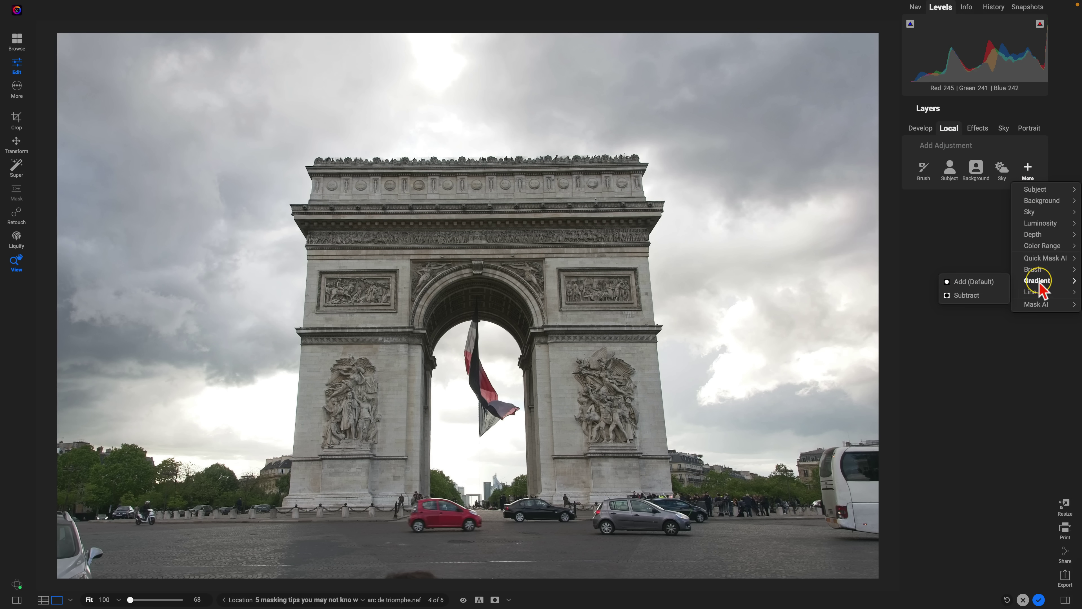
click(980, 282)
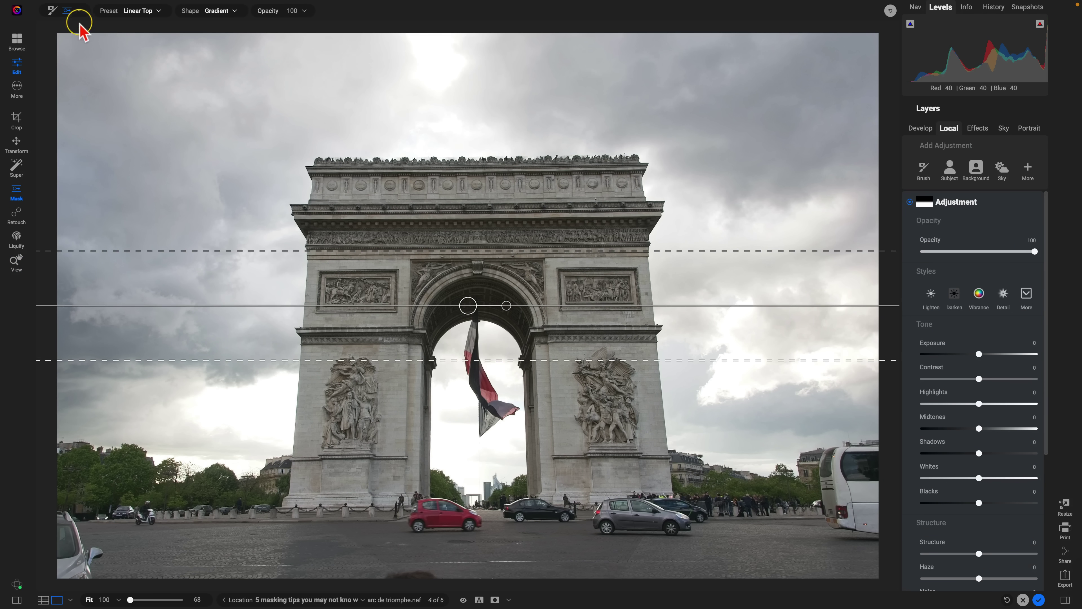
Set the gradient mask's shape to Edges.
click(230, 11)
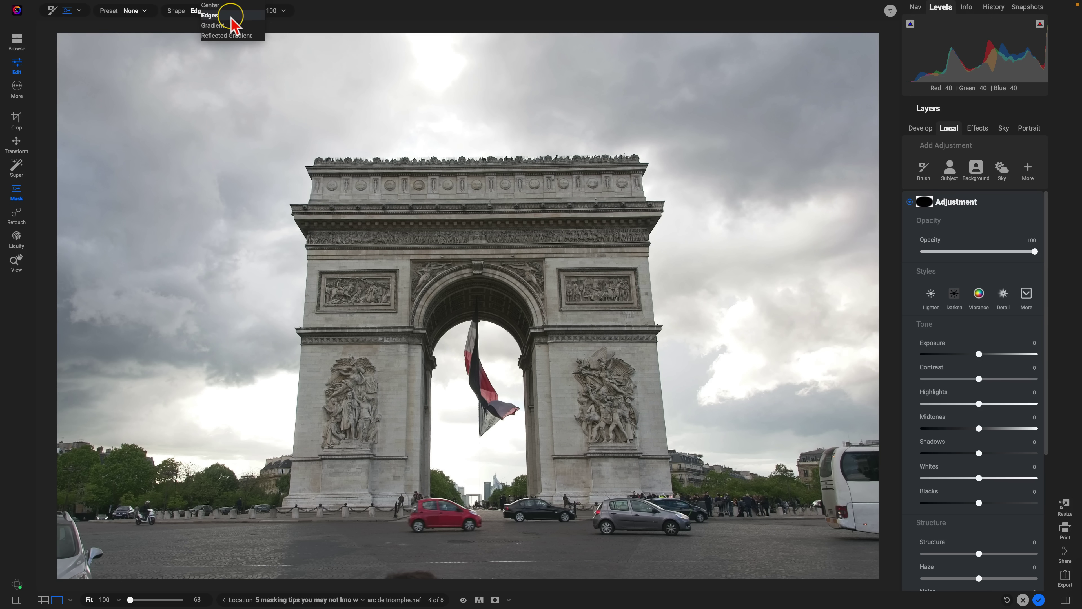
click(231, 21)
click(232, 19)
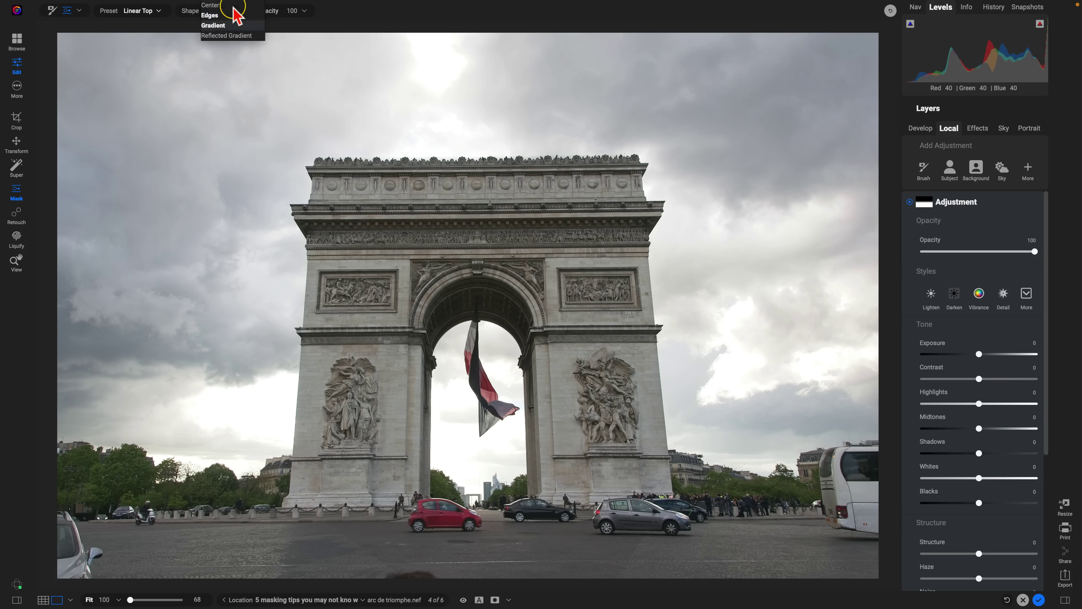
click(232, 20)
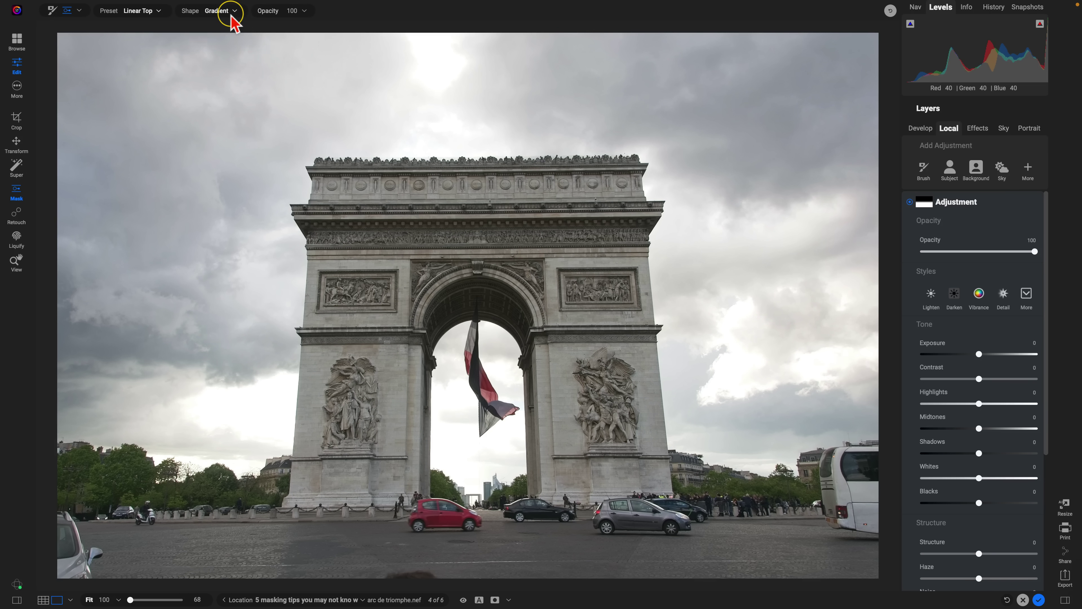
click(234, 22)
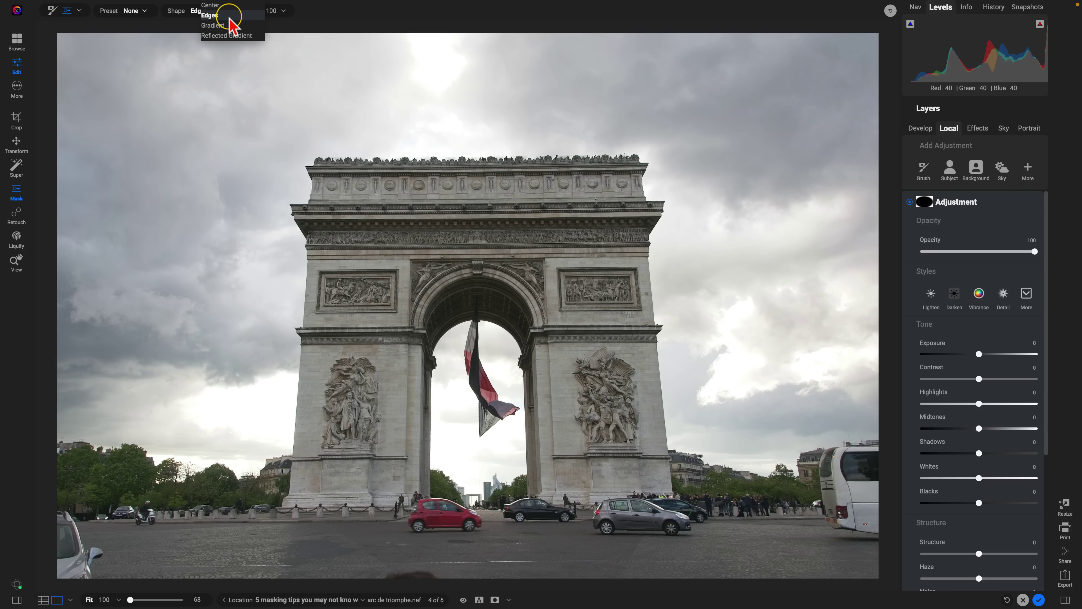
click(228, 17)
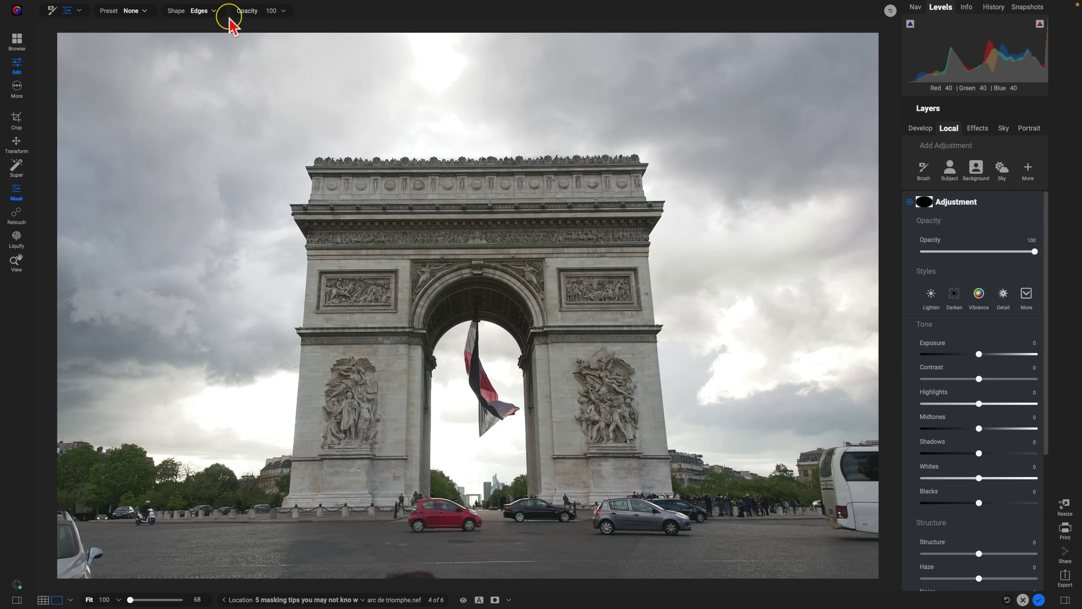
Preview the ellipse mask, then shrink, heighten and lower it into the arch opening.
mouse_move(241, 43)
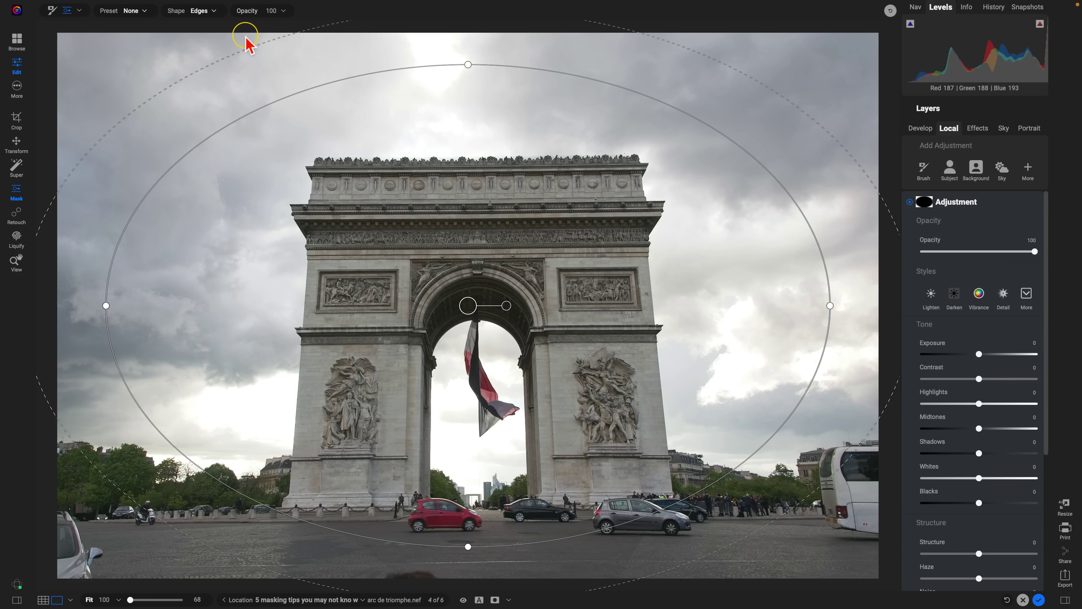
key(ctrl+m)
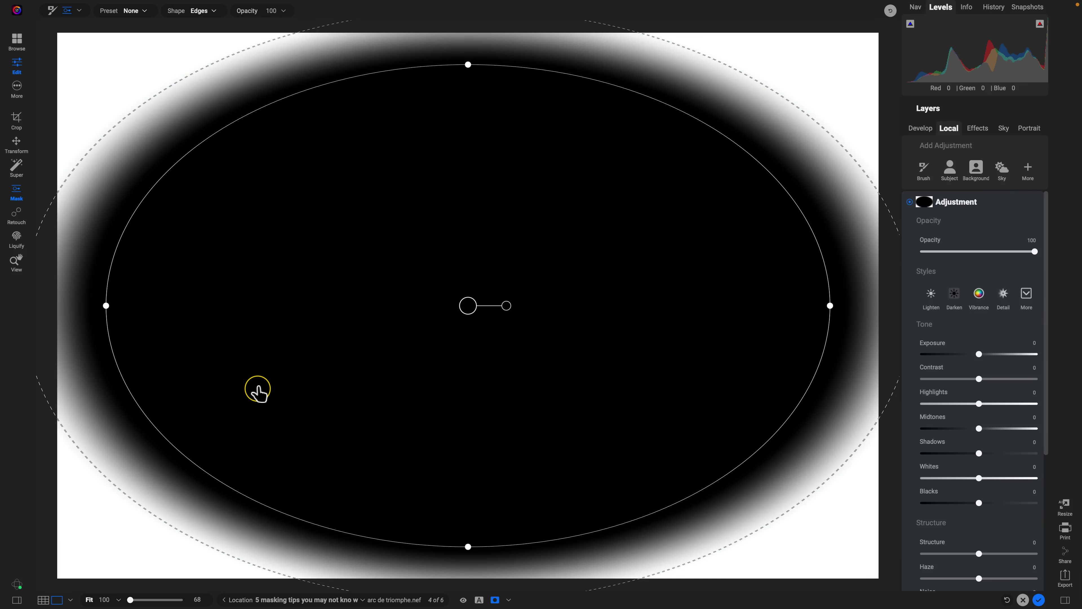
key(ctrl+m)
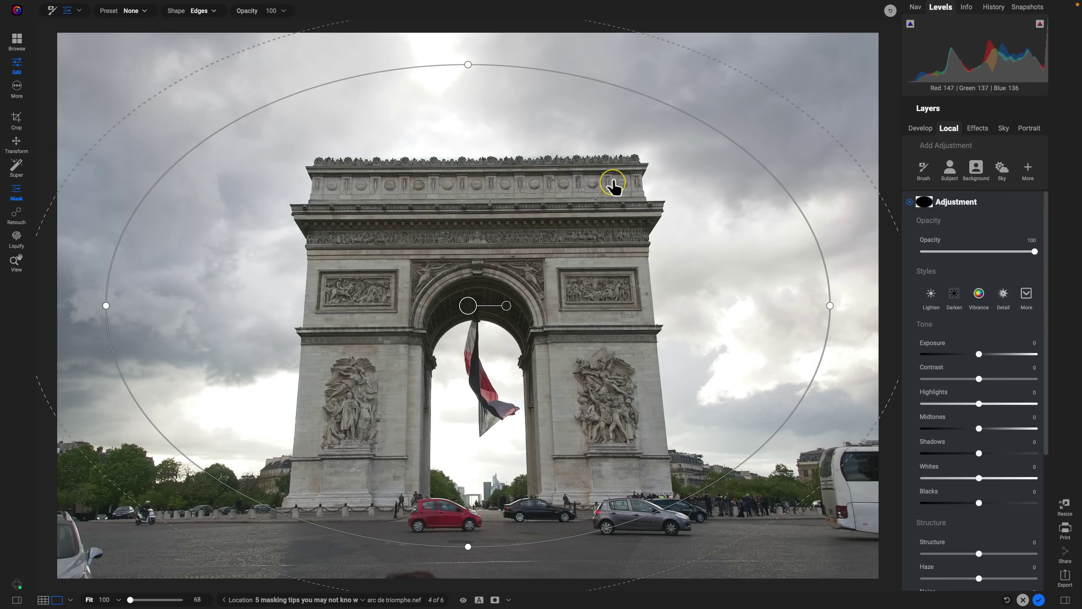
drag(681, 123, 536, 261)
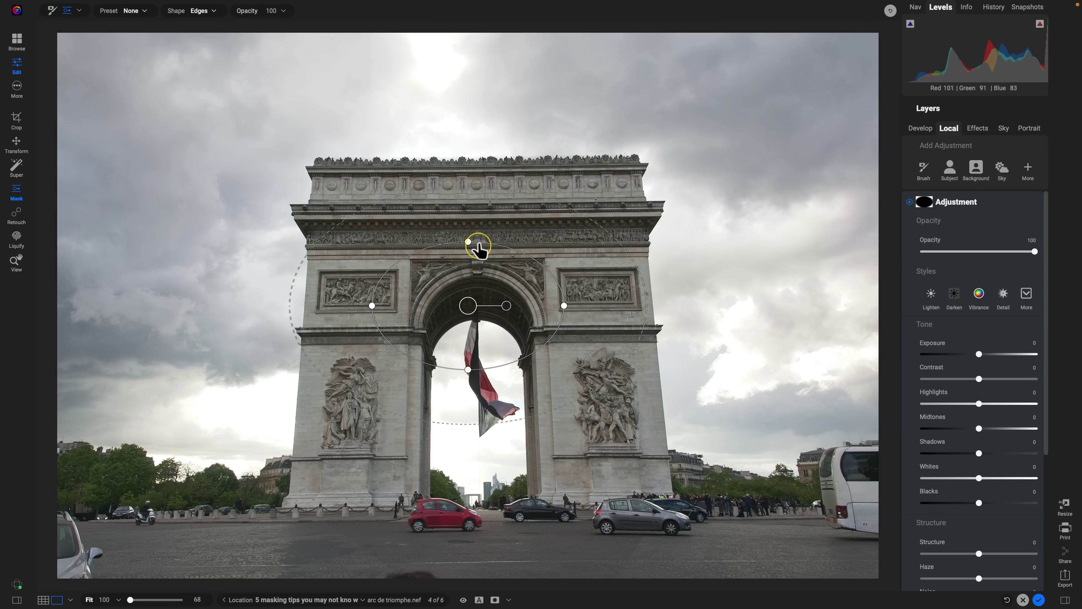
drag(468, 244, 467, 216)
drag(476, 299, 476, 335)
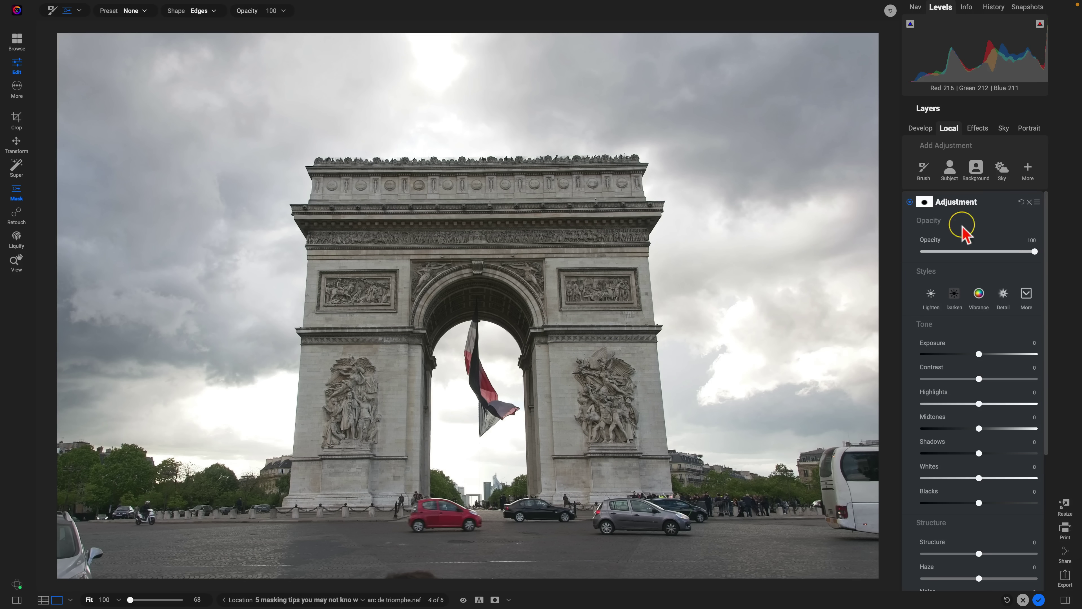
Darken the surroundings to Exposure -2.05, then reposition and enlarge the feathered ellipse over the arch.
drag(978, 357, 993, 379)
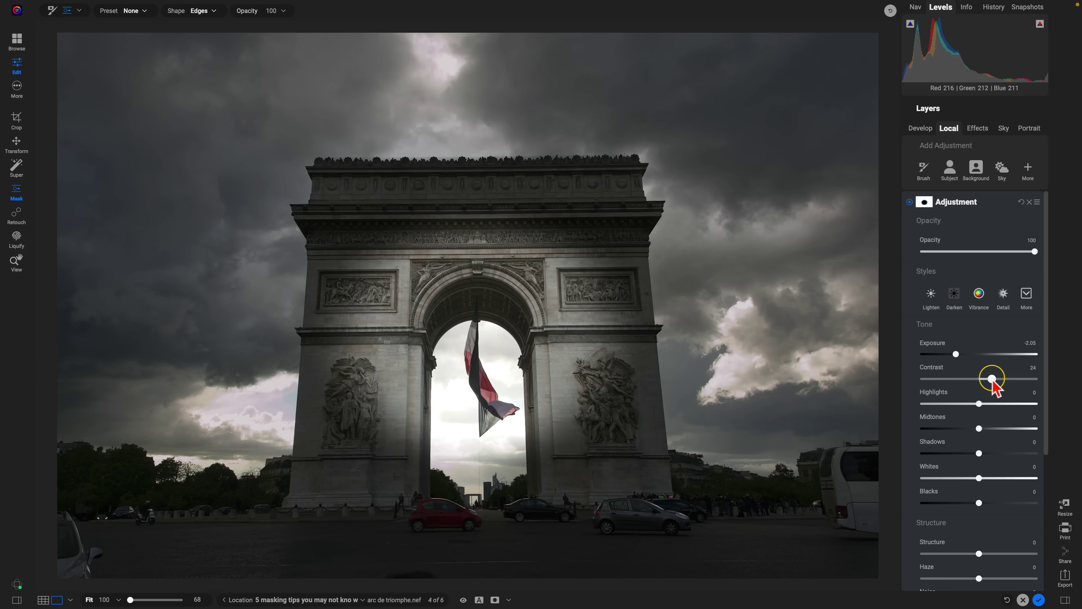
drag(475, 341, 506, 278)
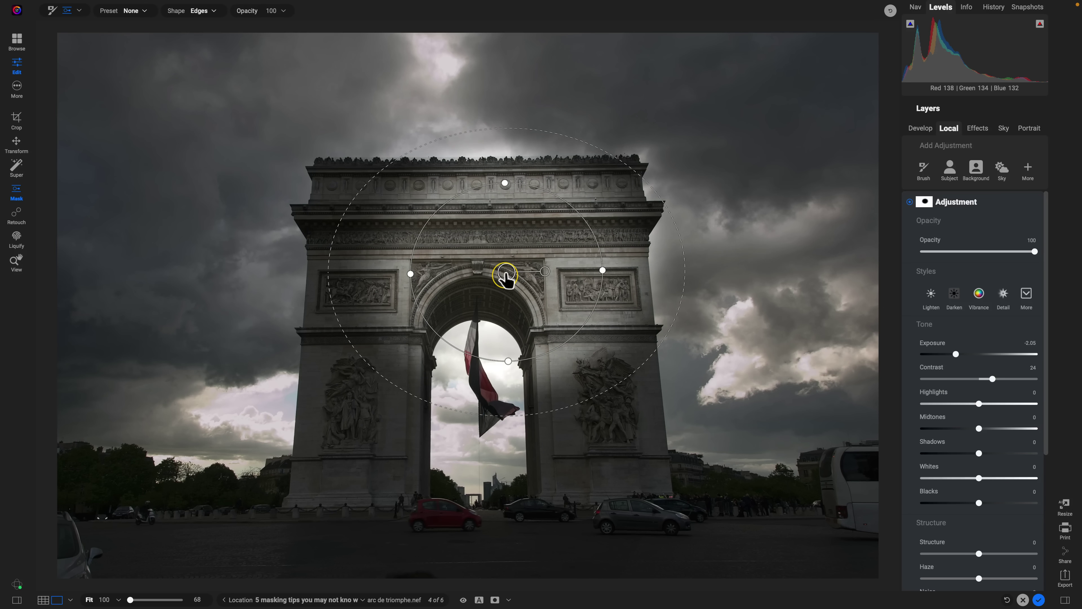
drag(506, 276, 473, 324)
drag(573, 325, 575, 330)
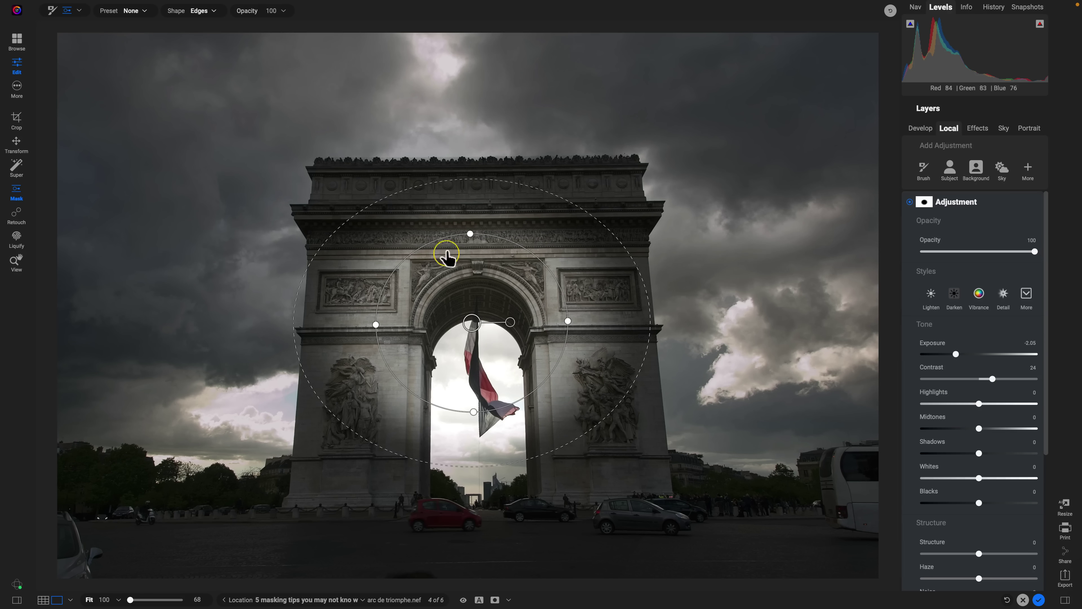
drag(638, 370, 618, 366)
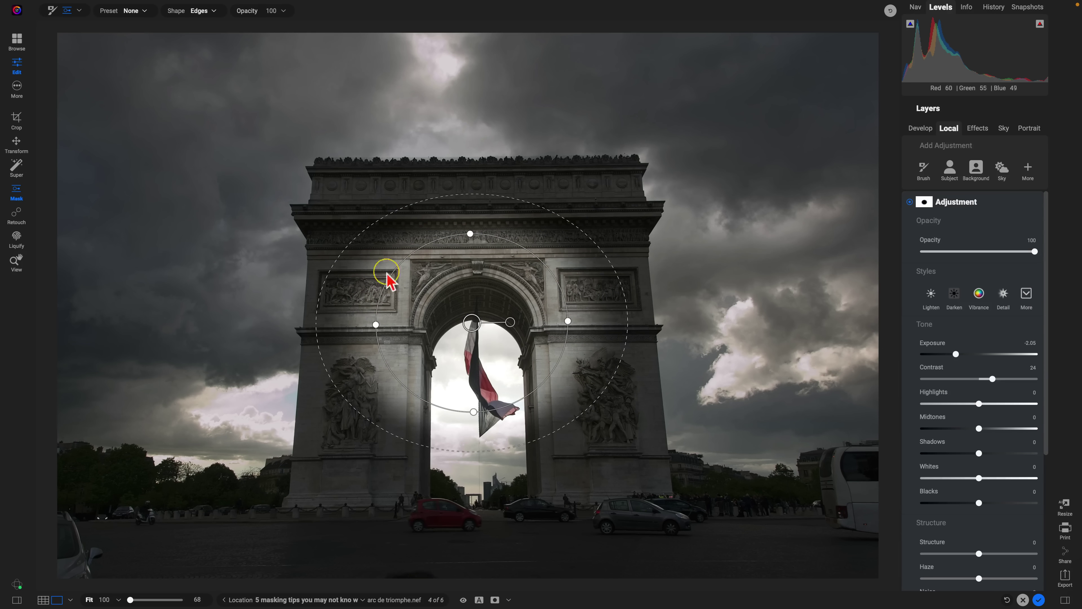
drag(607, 262, 765, 151)
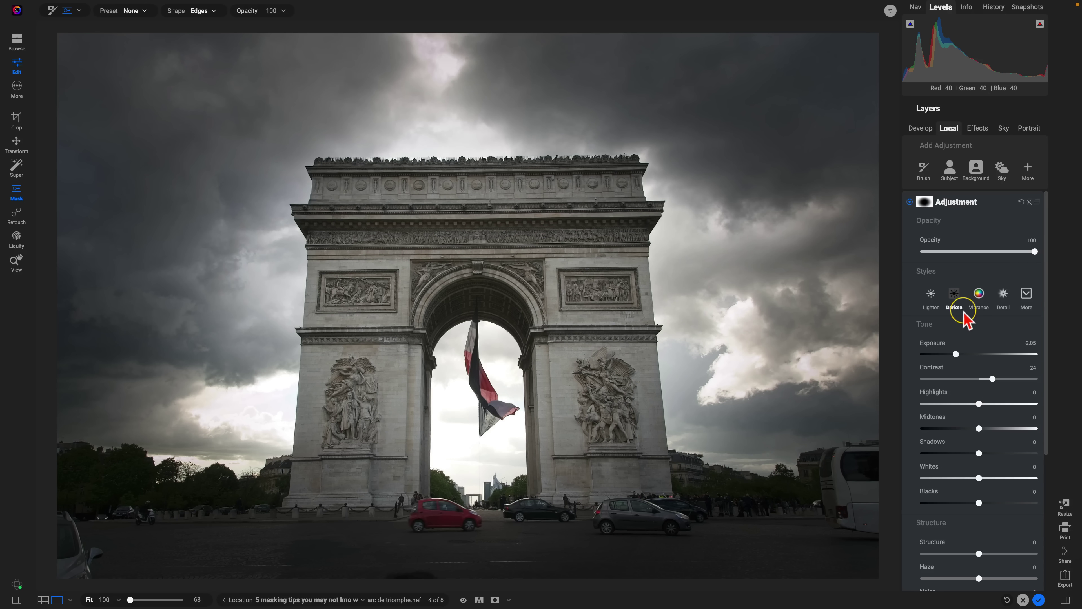
Toggle the adjustment and the original preview to compare the darkened vignette with the unedited photo.
click(909, 202)
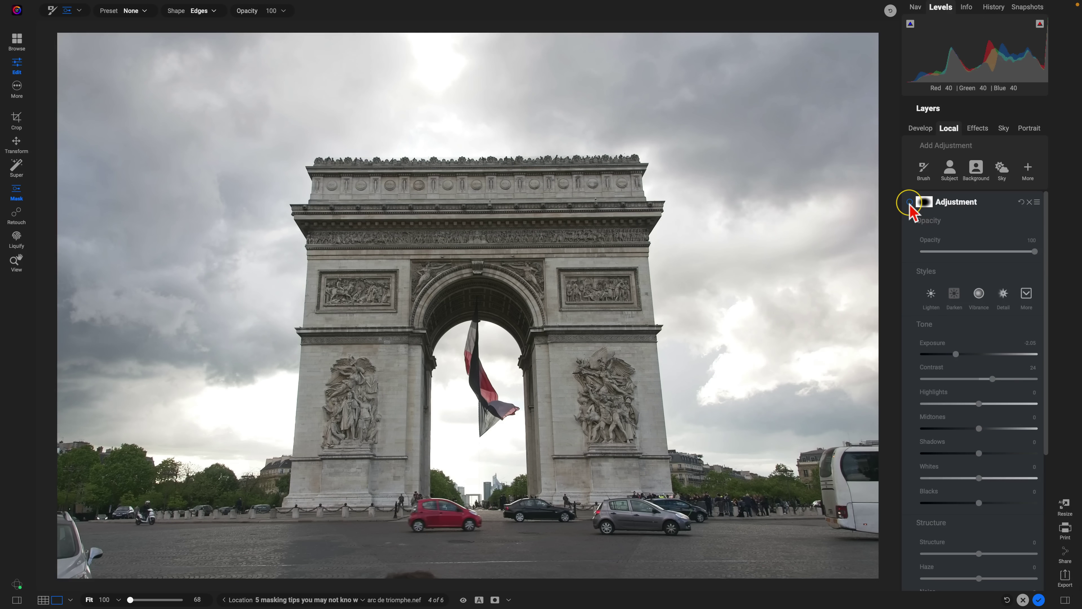
click(909, 202)
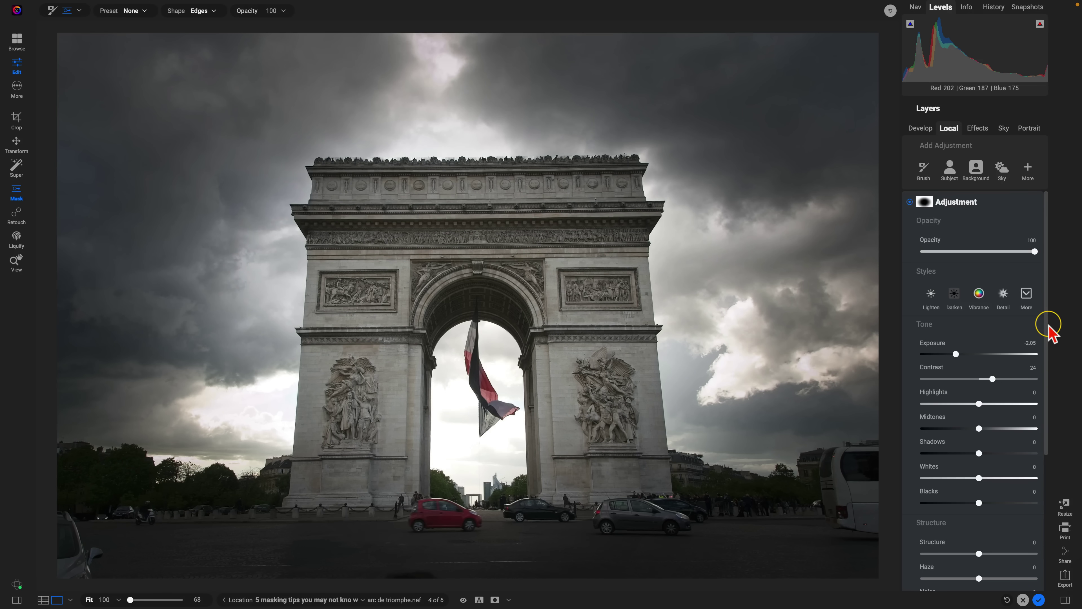
key(ctrl+p)
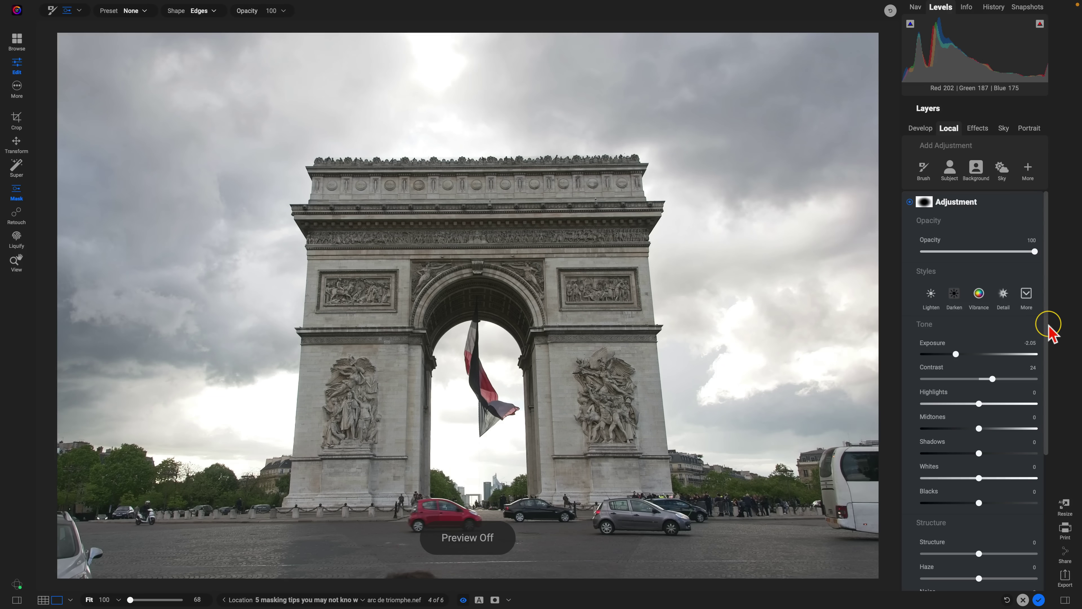
key(ctrl+p)
key(ctrl+p)
key(ctrl+p)
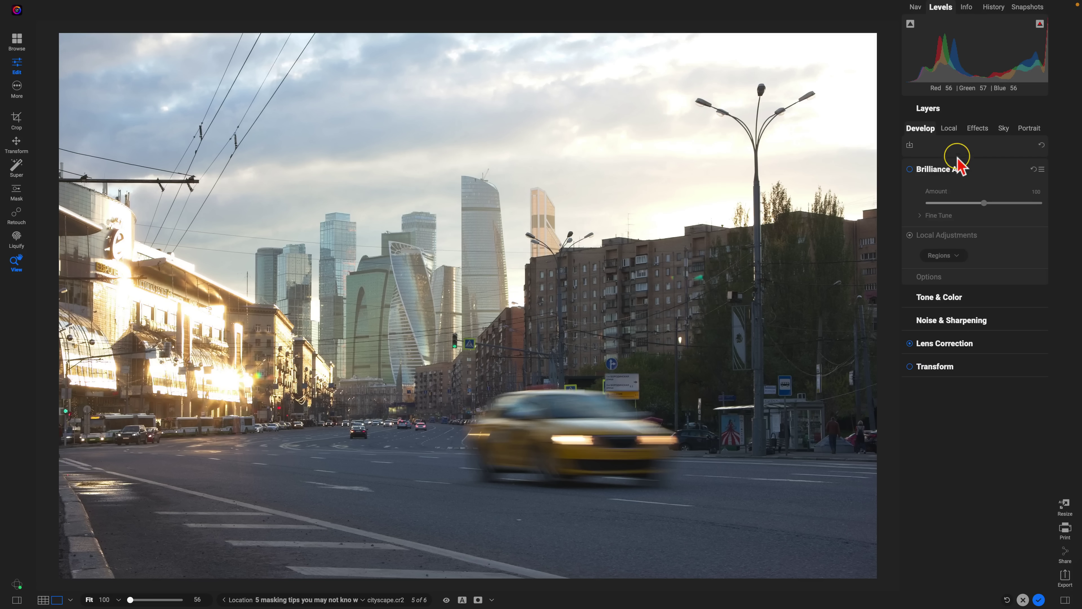
Add a new gradient-masked local adjustment to the cityscape with the Edges shape.
click(945, 128)
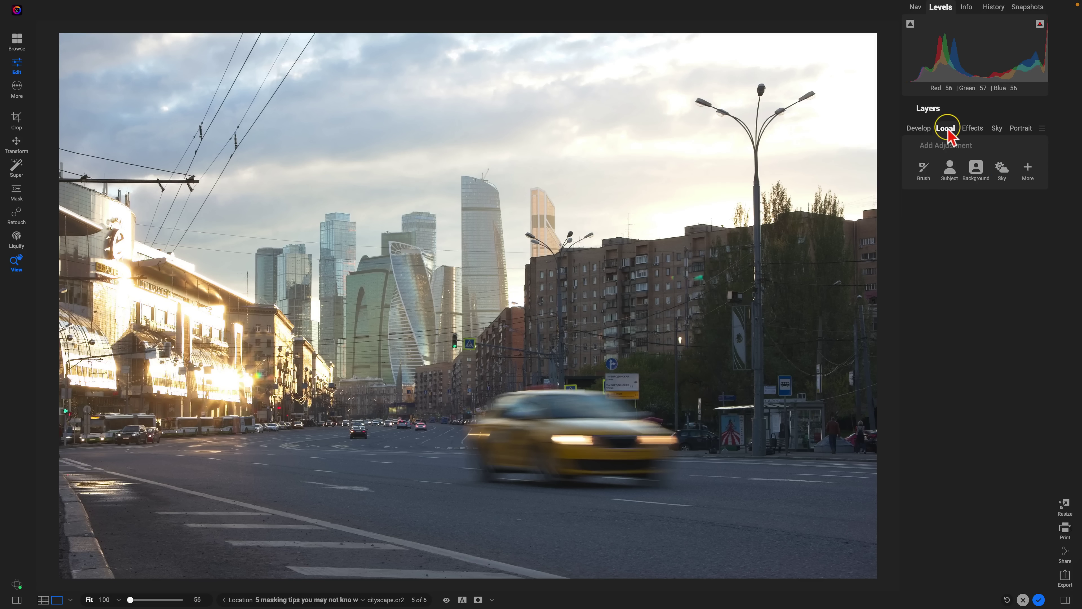
click(1028, 168)
mouse_move(1035, 283)
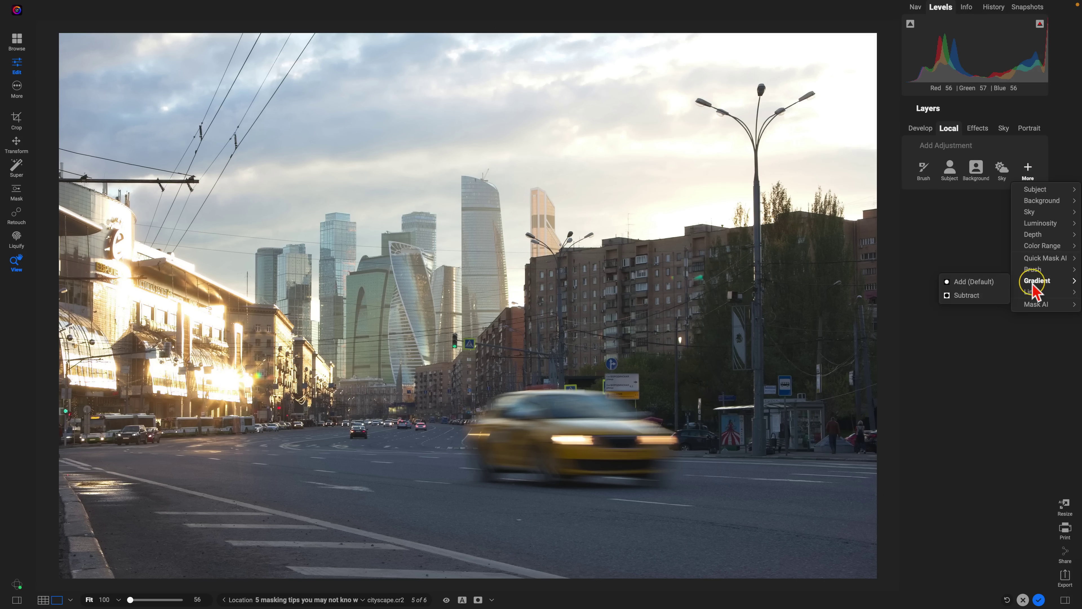
click(977, 285)
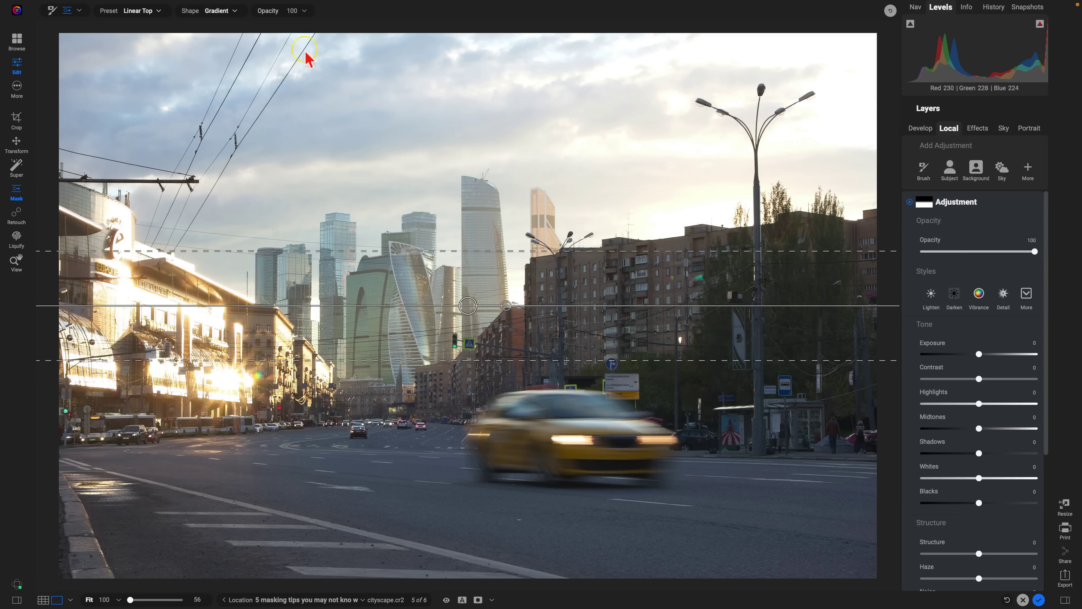
click(233, 12)
click(230, 17)
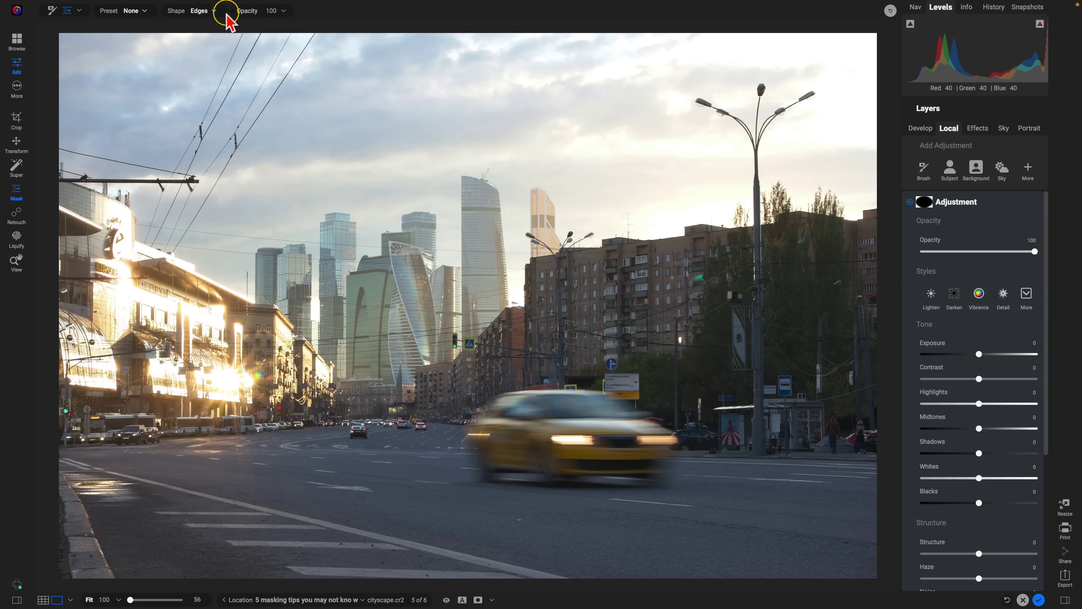
Shrink the circle around the central towers, darken outside it, and widen its feather.
drag(716, 136, 565, 275)
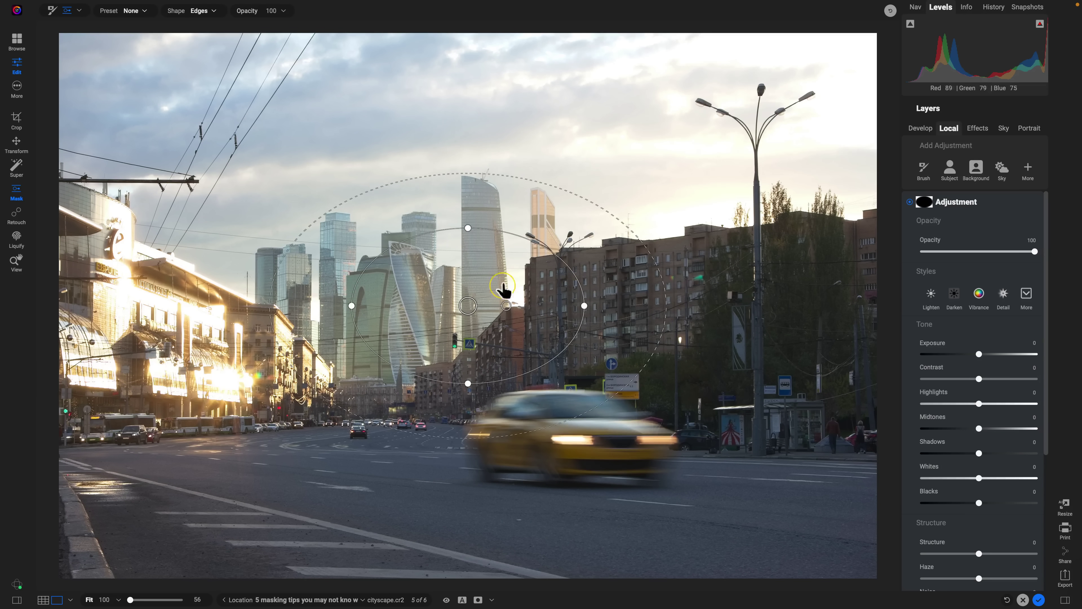
drag(467, 306, 420, 297)
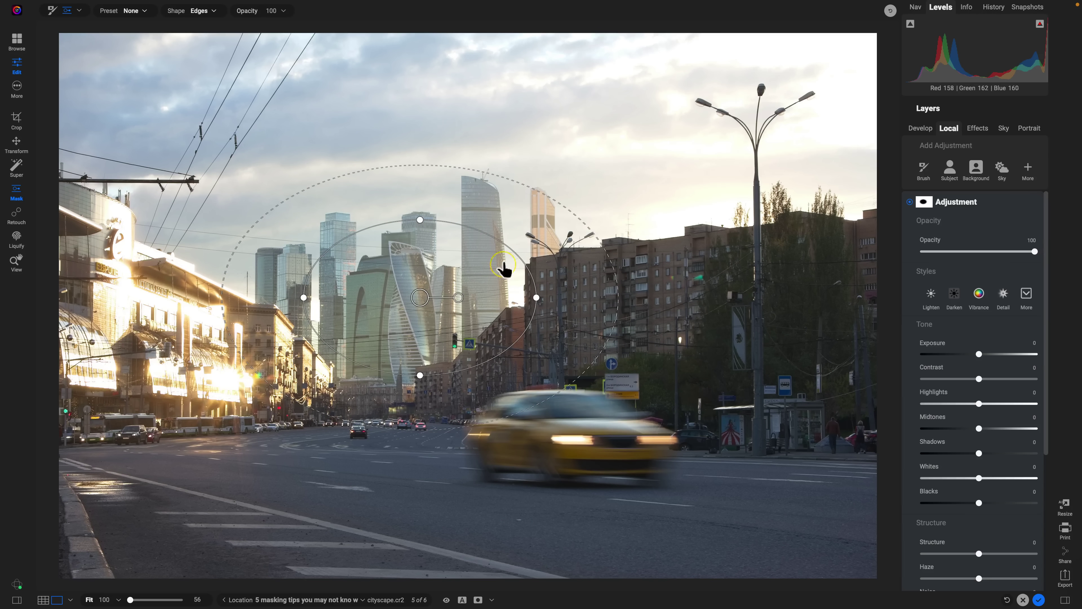
drag(535, 298, 497, 298)
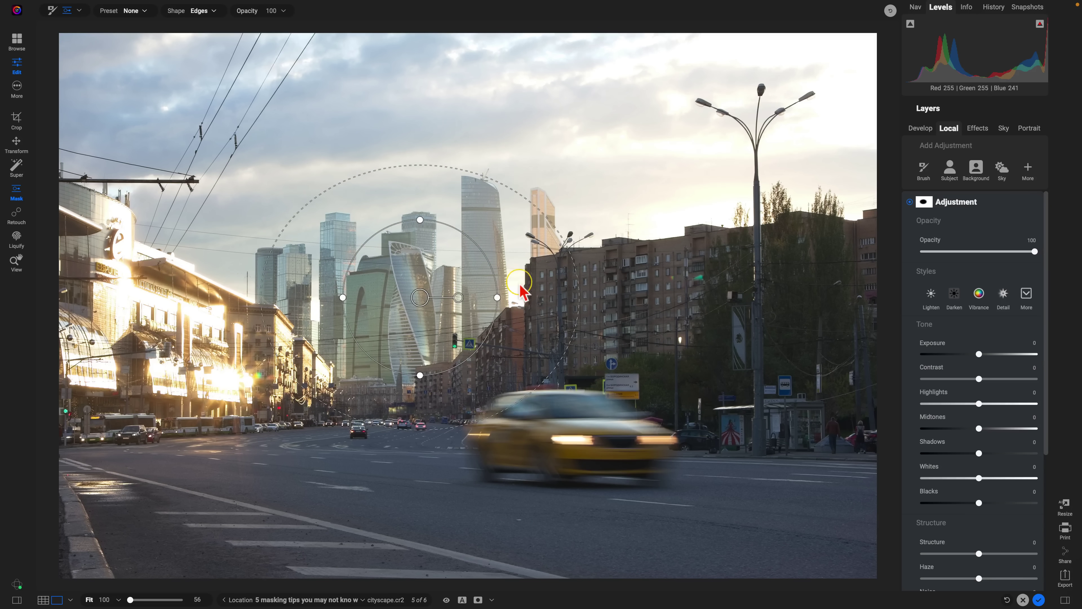
drag(973, 355, 998, 378)
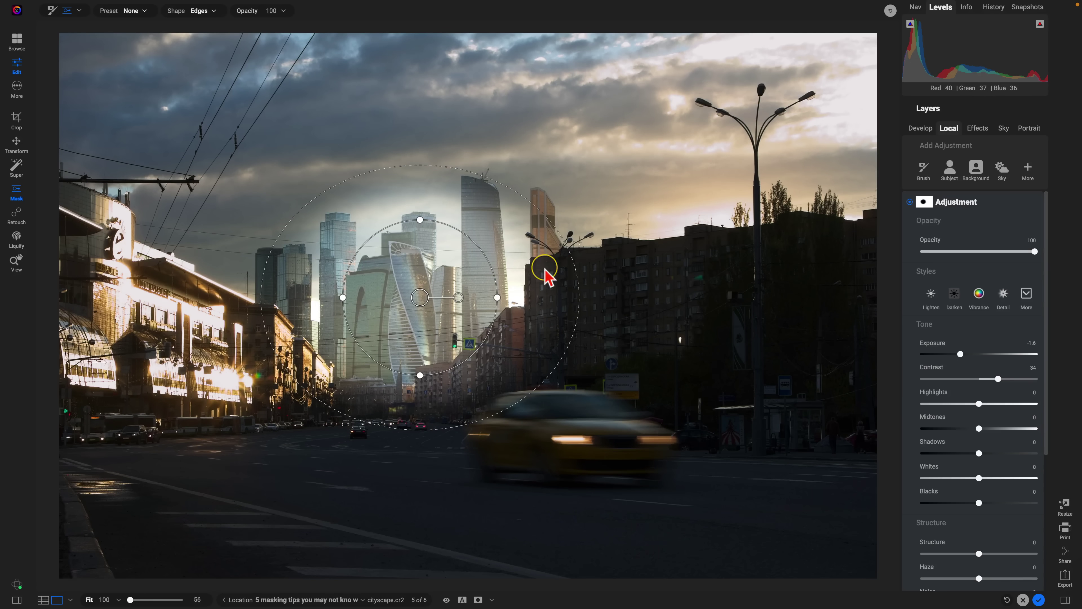
drag(570, 255, 801, 223)
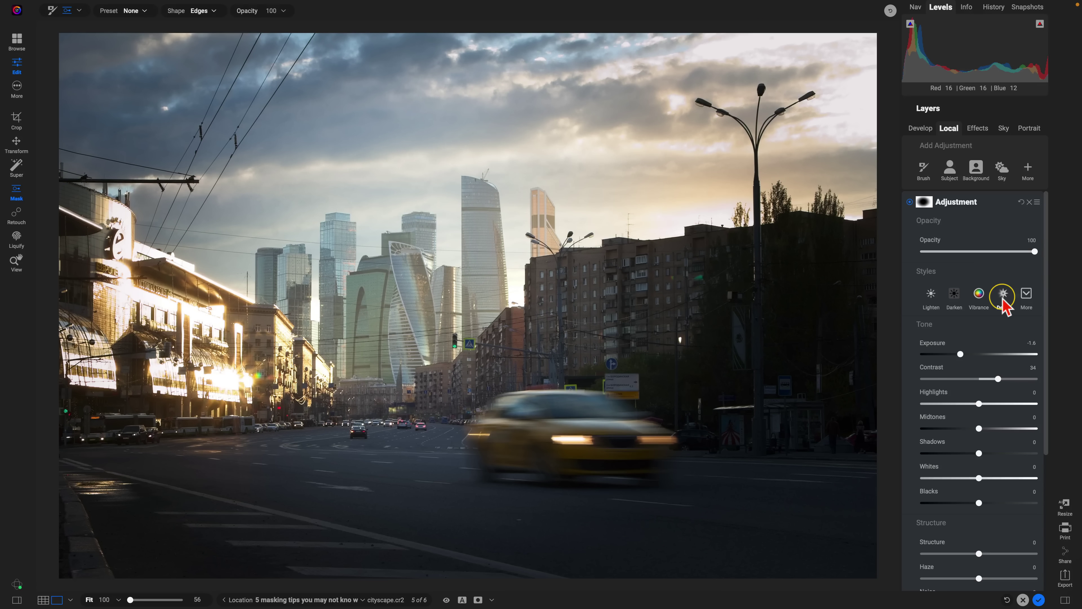
Exit mask editing and toggle the vignette off and on to compare.
key(z)
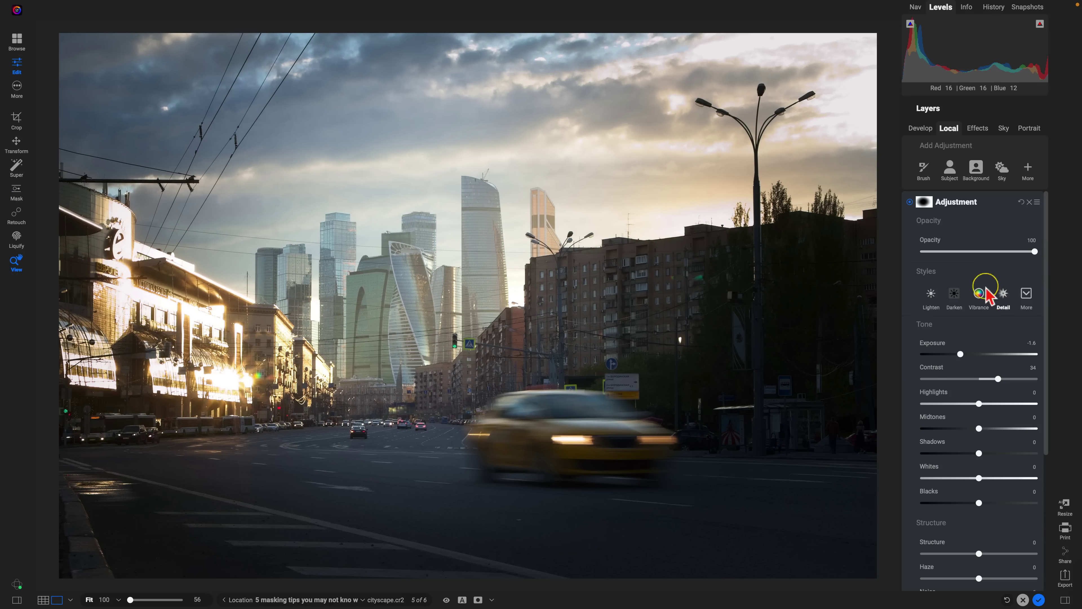
click(909, 202)
click(909, 202)
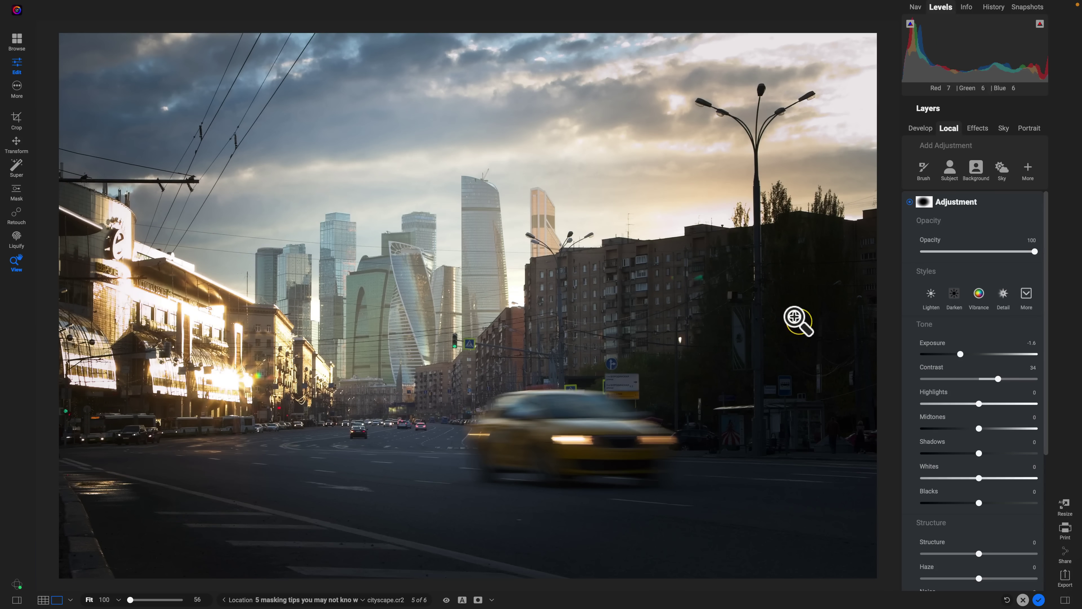
Zoom in on the right-side buildings and bring up the mask's Blending Protect options.
click(797, 319)
drag(821, 322, 672, 326)
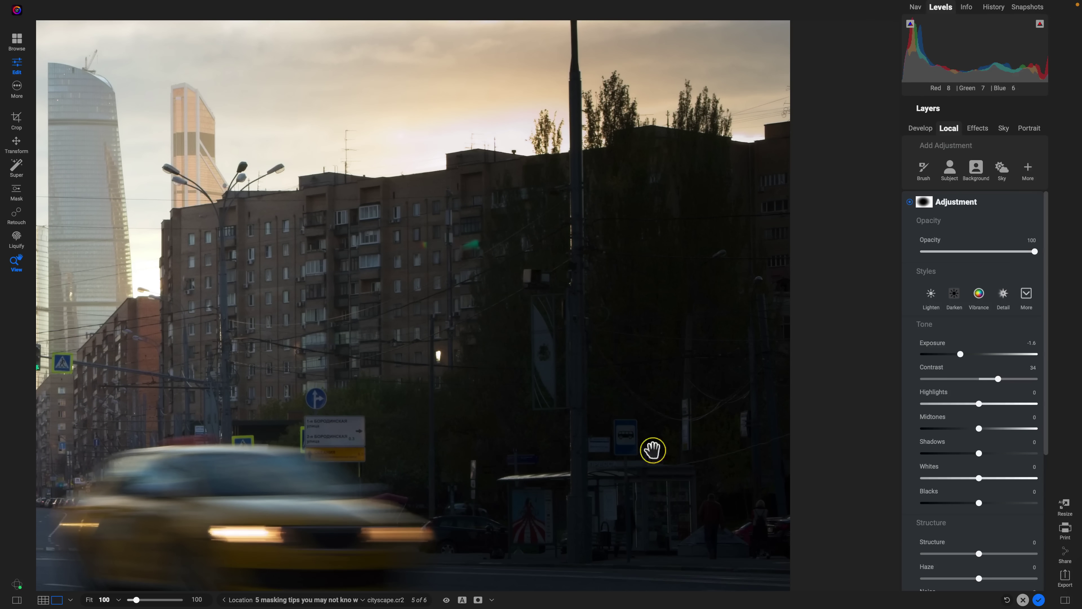
click(924, 202)
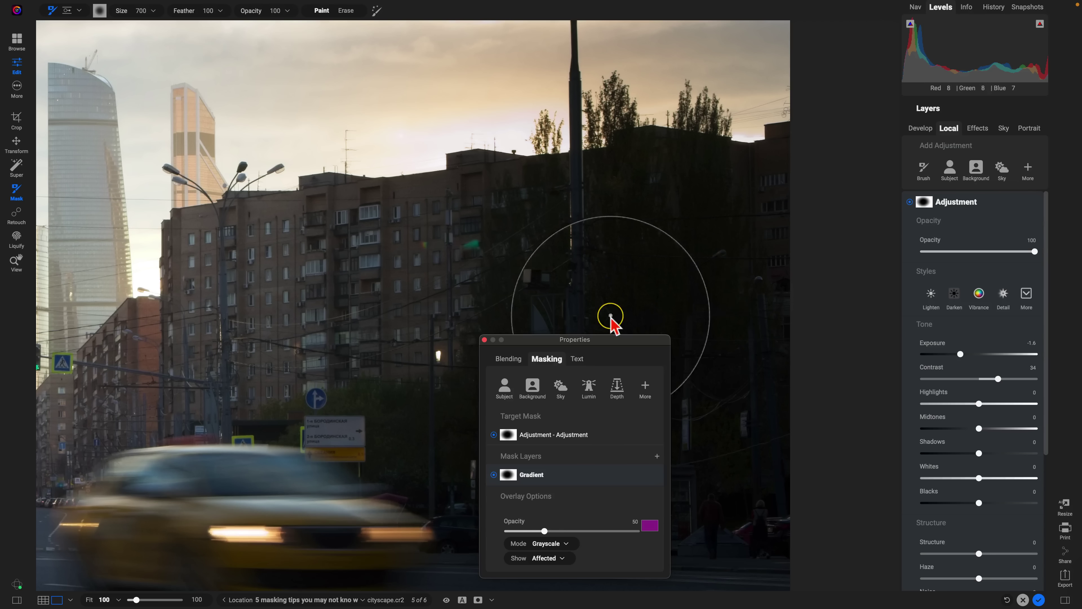
drag(605, 340, 611, 240)
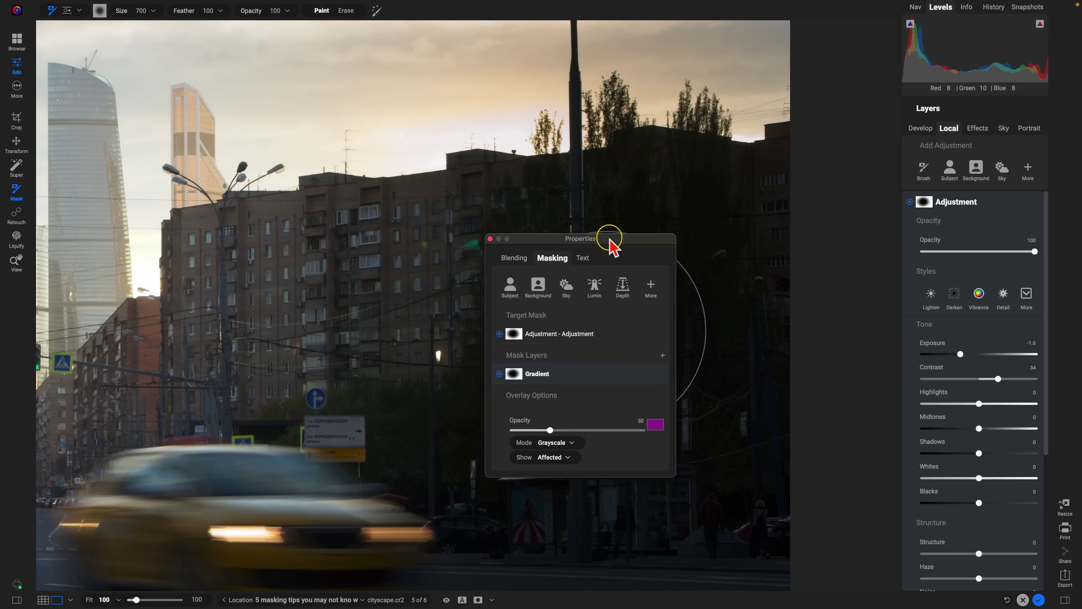
click(514, 258)
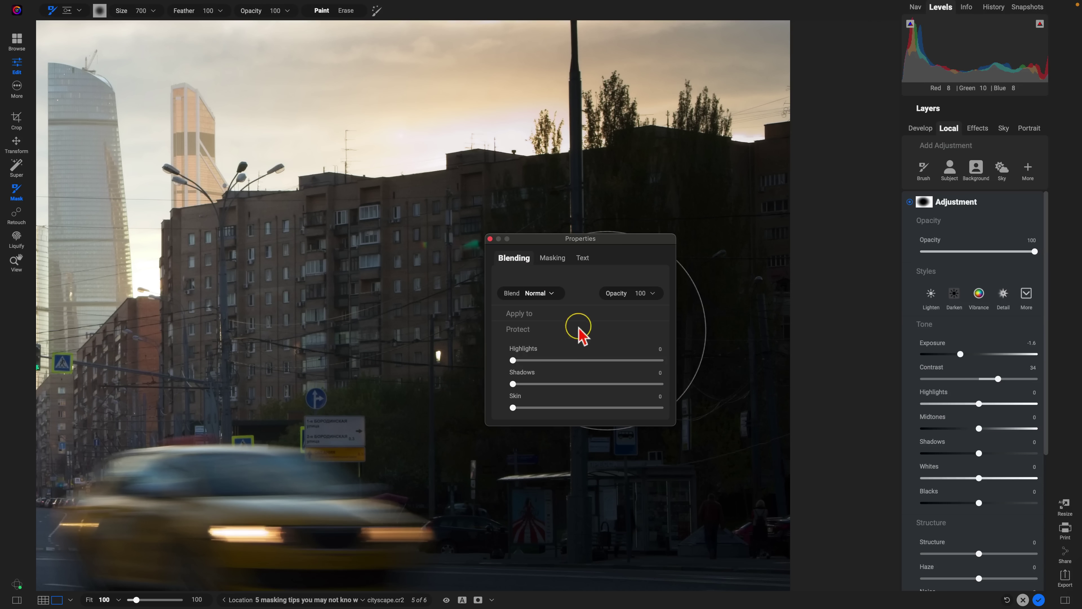
click(532, 329)
click(519, 329)
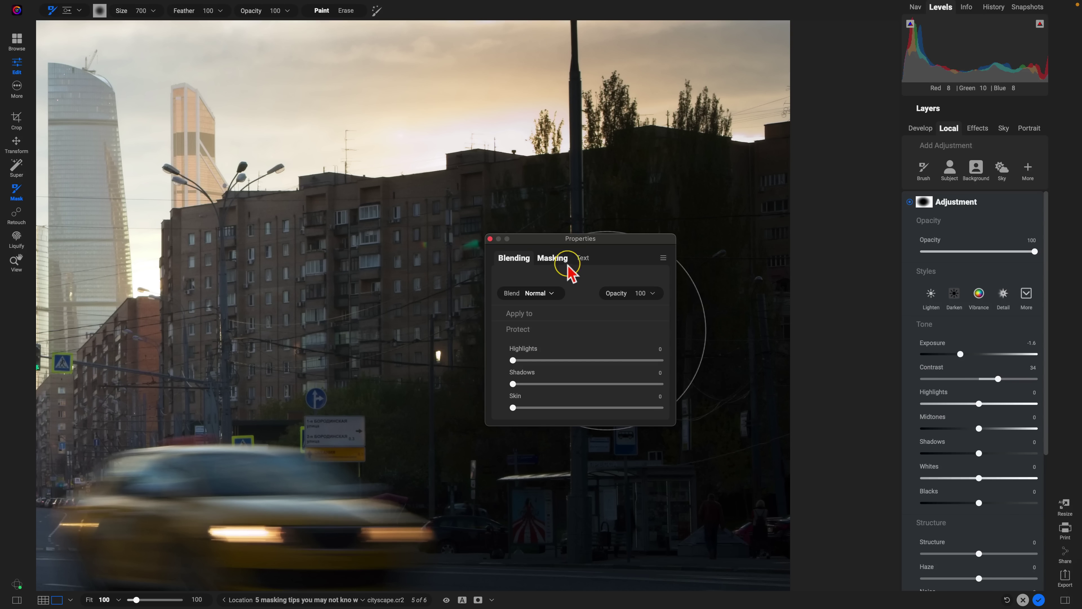
Raise the Protect Shadows slider to nearly full strength.
drag(570, 244, 301, 200)
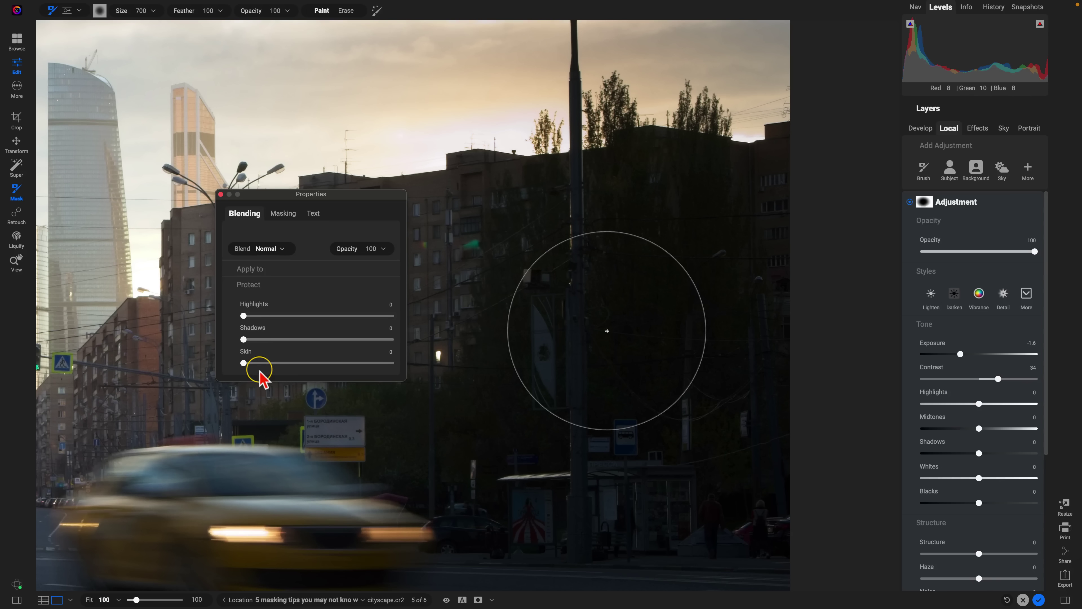
drag(244, 340, 264, 340)
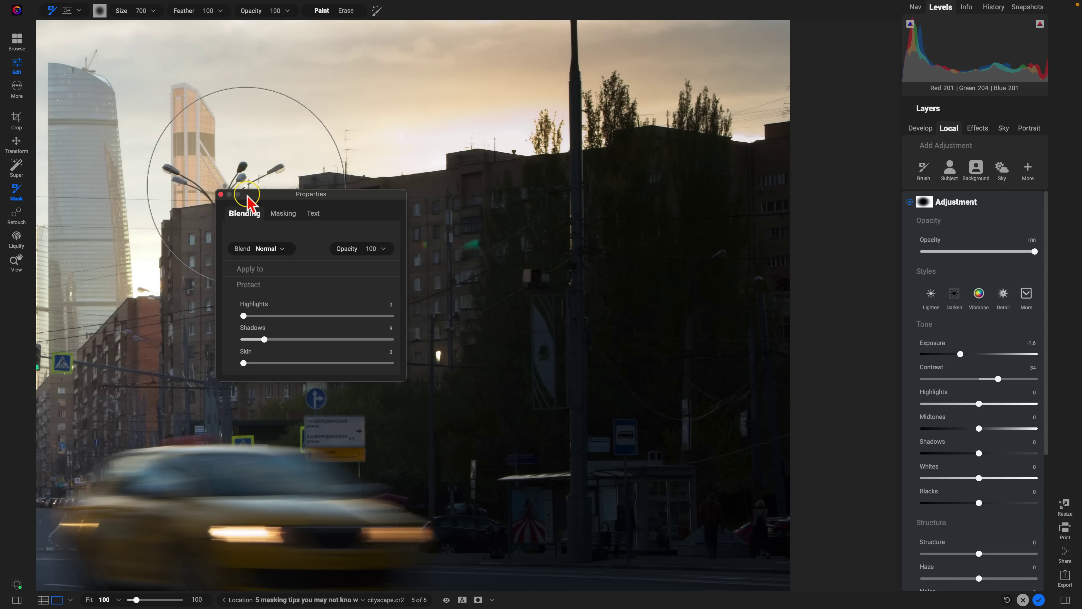
drag(264, 339, 400, 339)
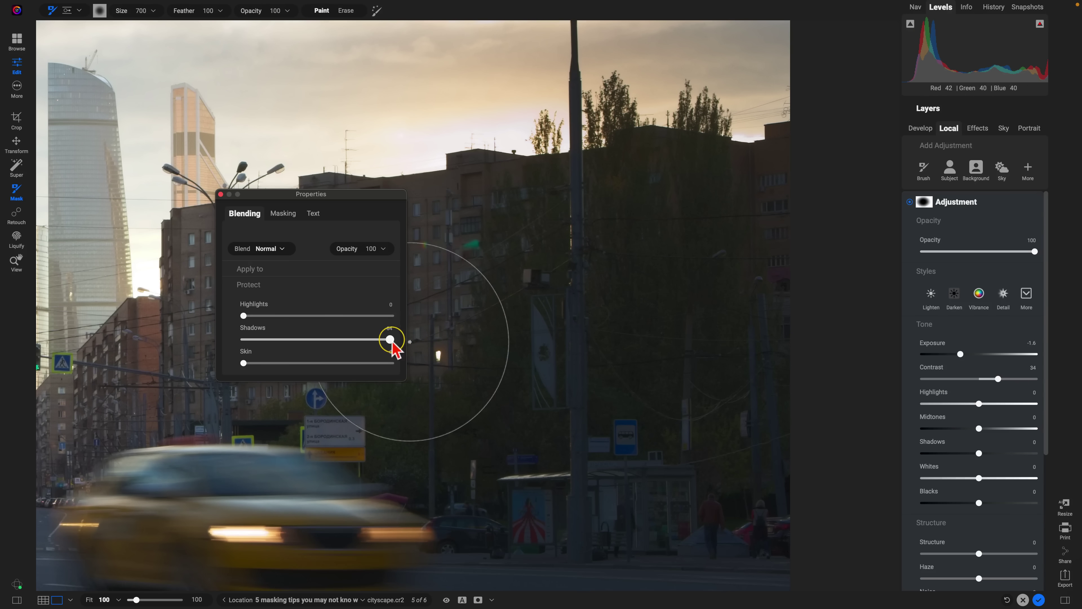
Close the mask properties and toggle the vignette adjustment off and on to compare.
click(220, 195)
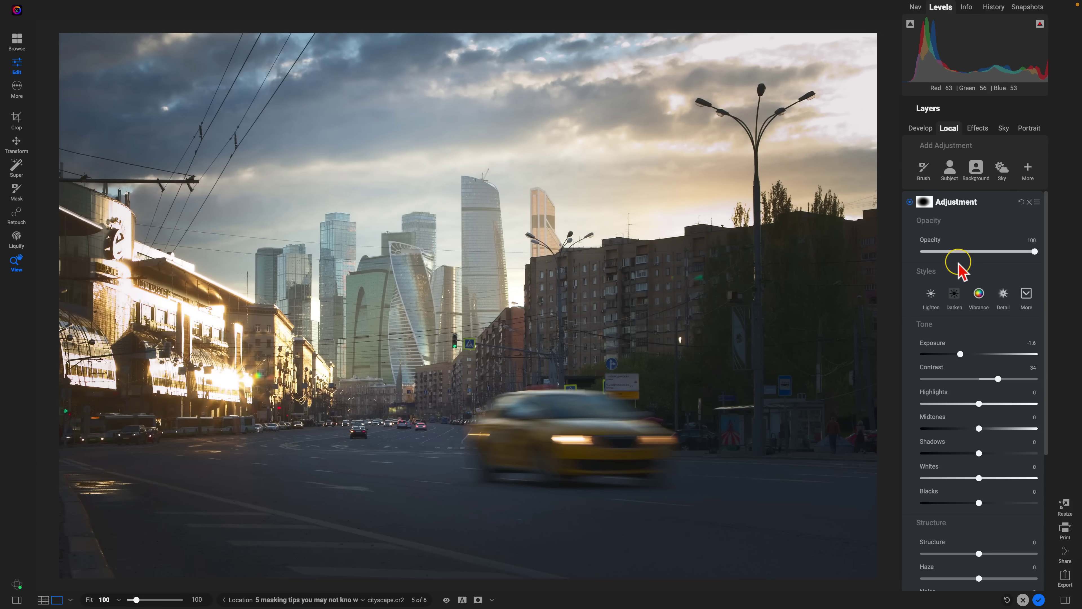
click(910, 202)
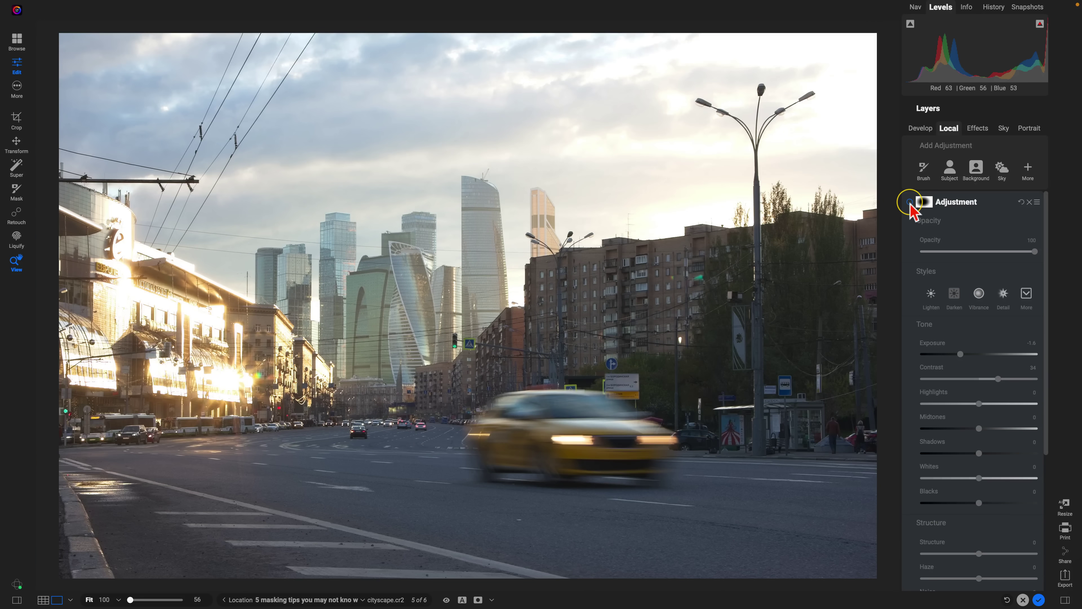
click(910, 202)
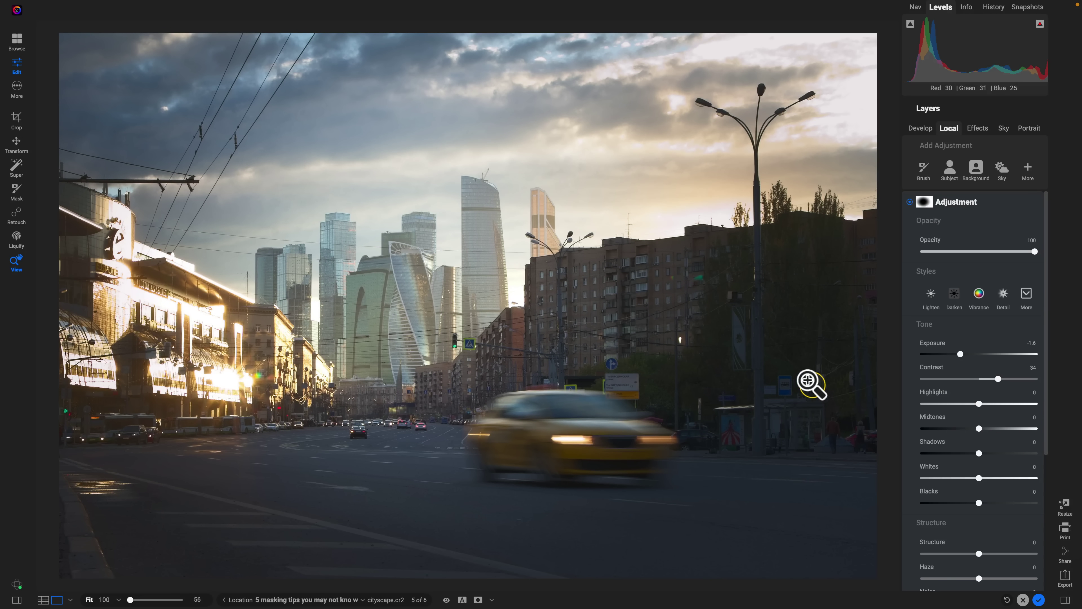
Lower the Protect Shadows slider in the Blending properties, then close them.
click(924, 204)
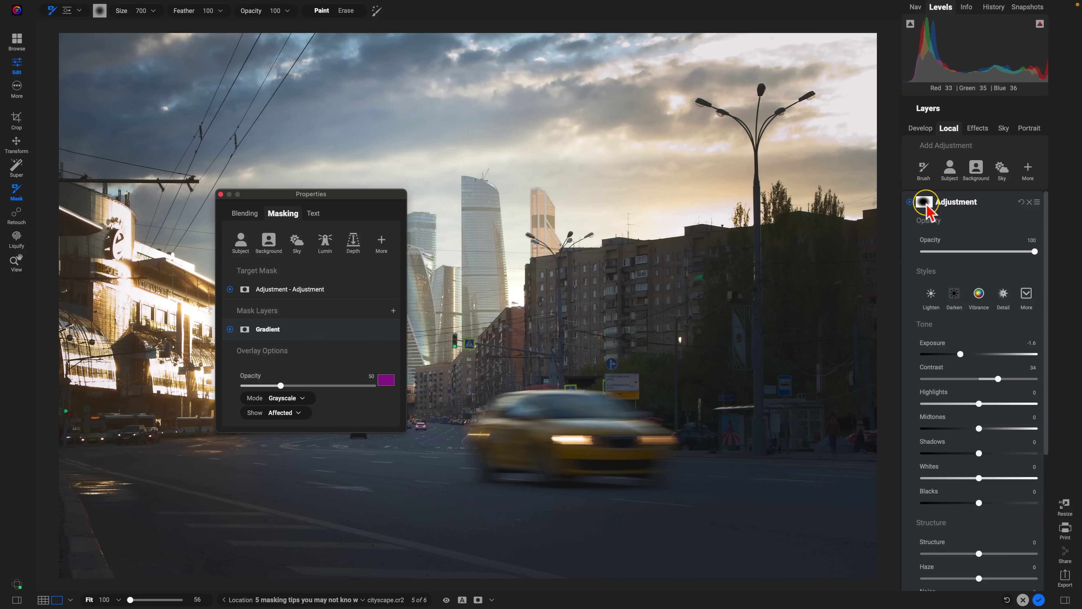
click(245, 214)
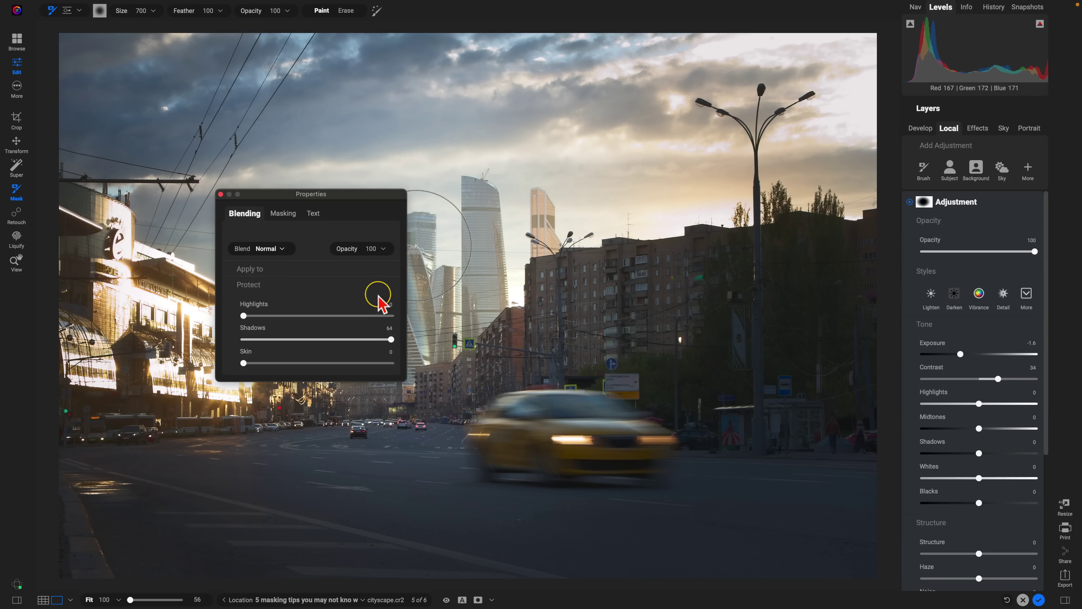
drag(390, 341, 419, 330)
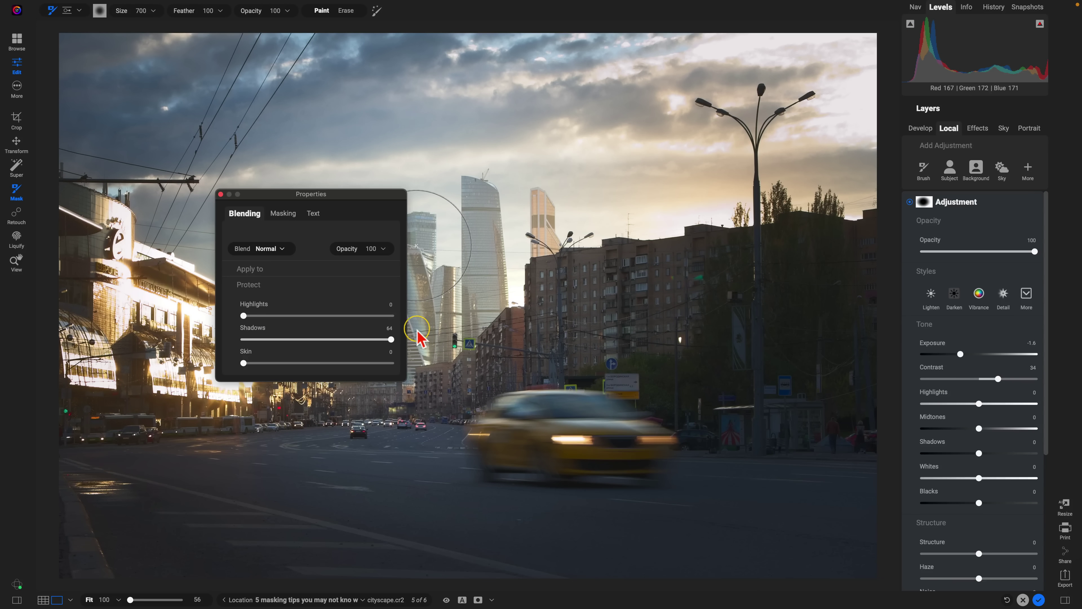
click(221, 195)
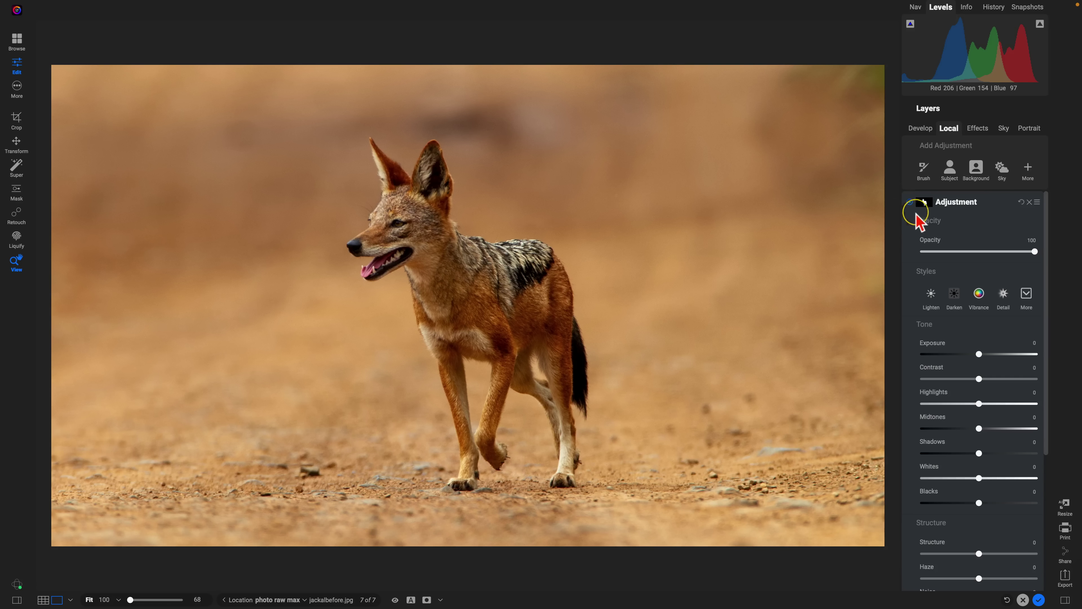
Collapse the jackal photo's Adjustment layer settings.
click(997, 202)
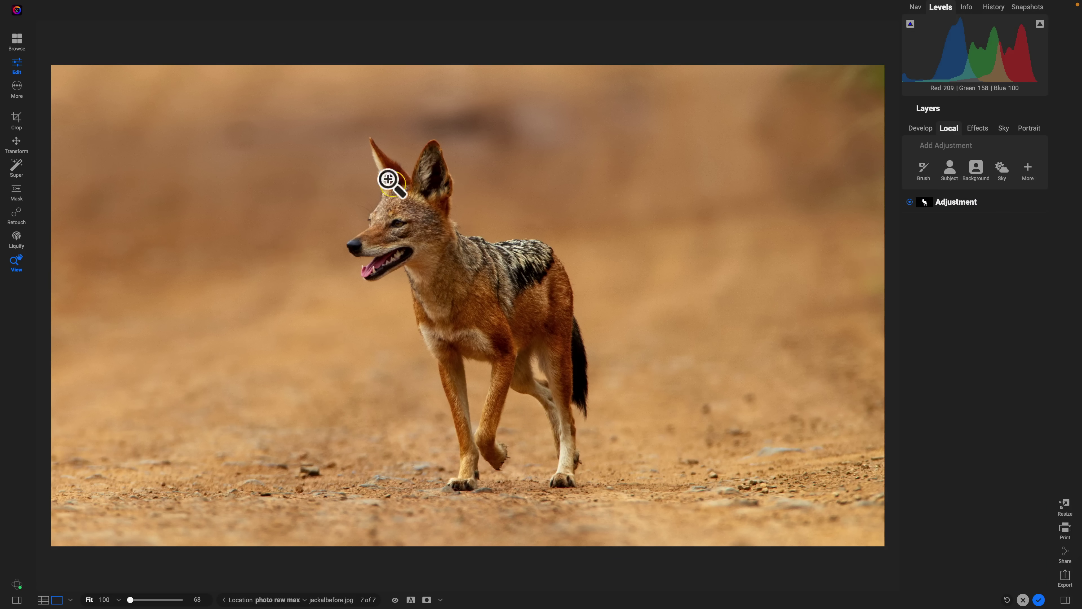
Expand the Adjustment layer and toggle mask view to see the white jackal silhouette.
click(953, 202)
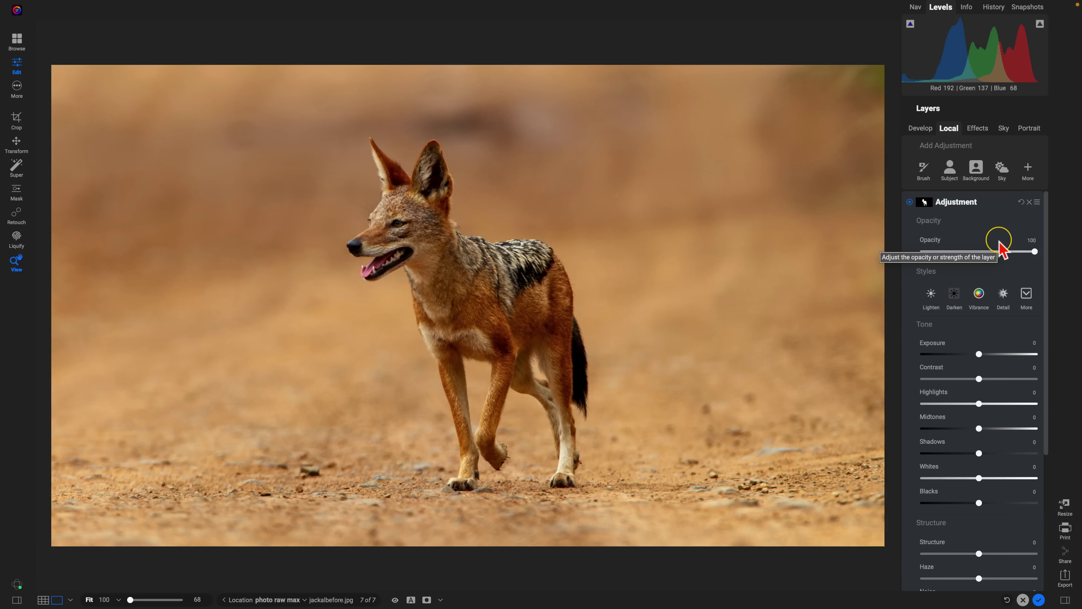
key(super+m)
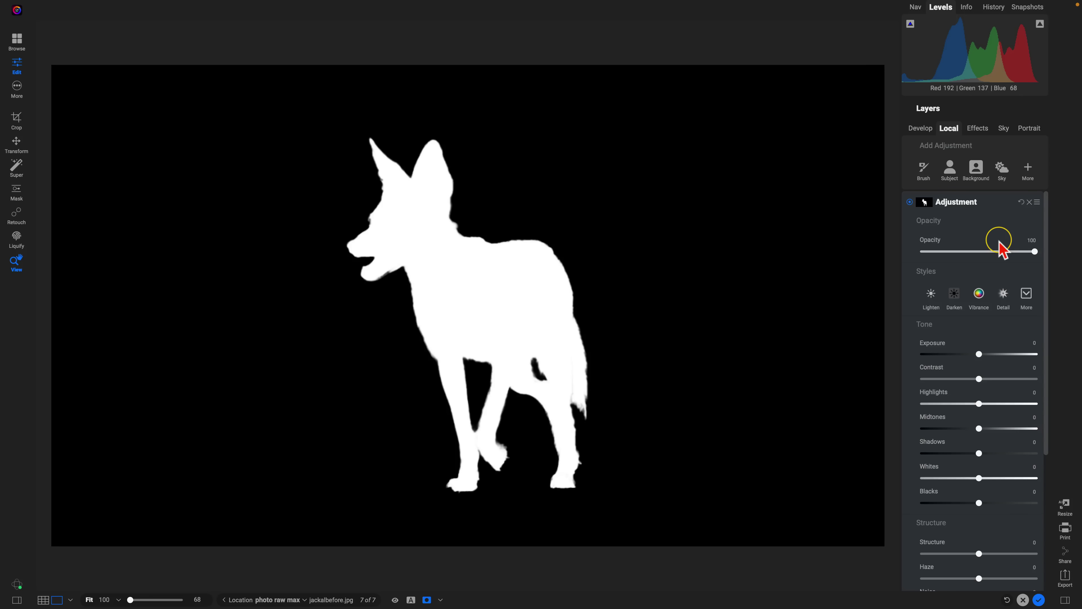
key(super+m)
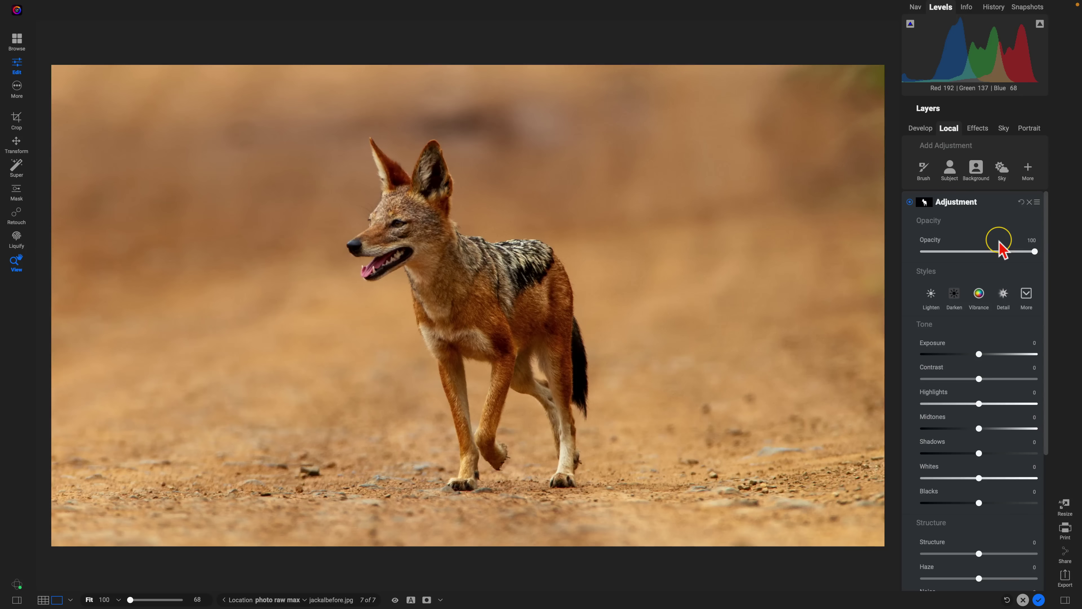
key(super+m)
key(super+m)
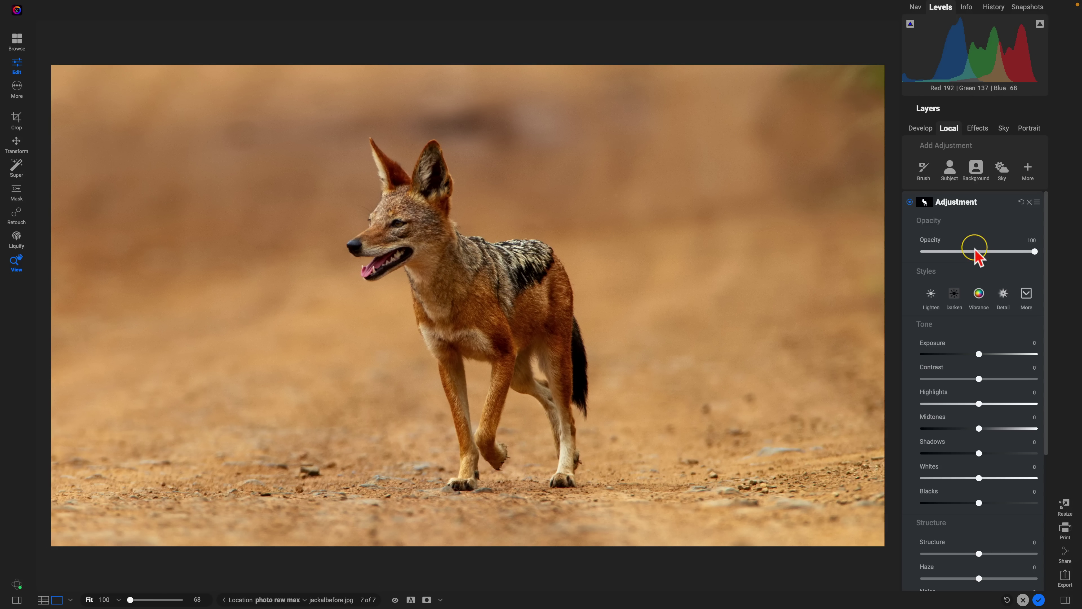
Add a second adjustment masked to the Background and collapse both layers.
click(984, 194)
click(980, 173)
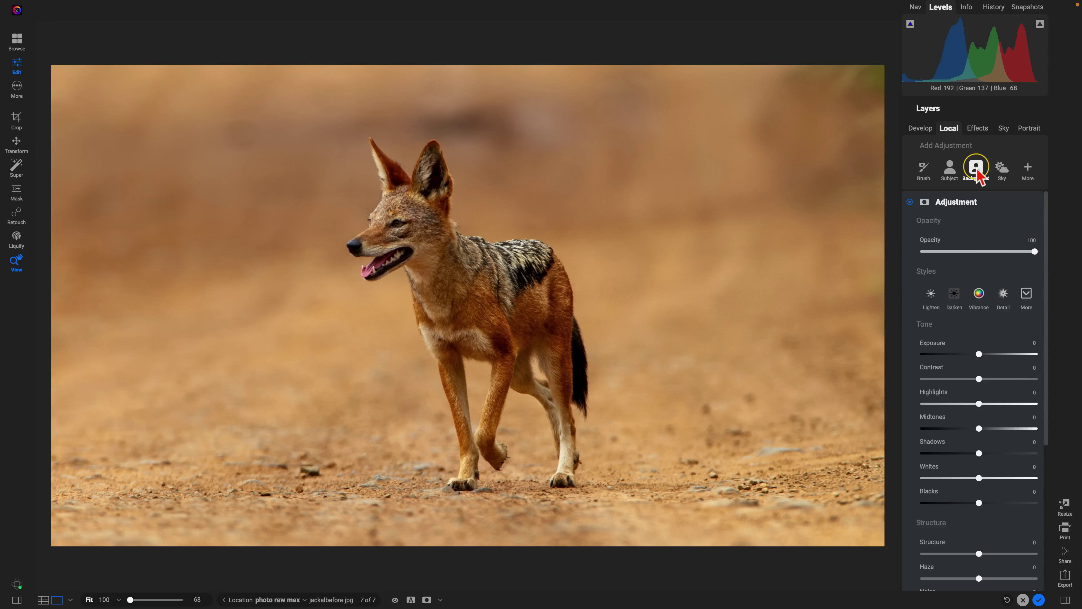
click(996, 195)
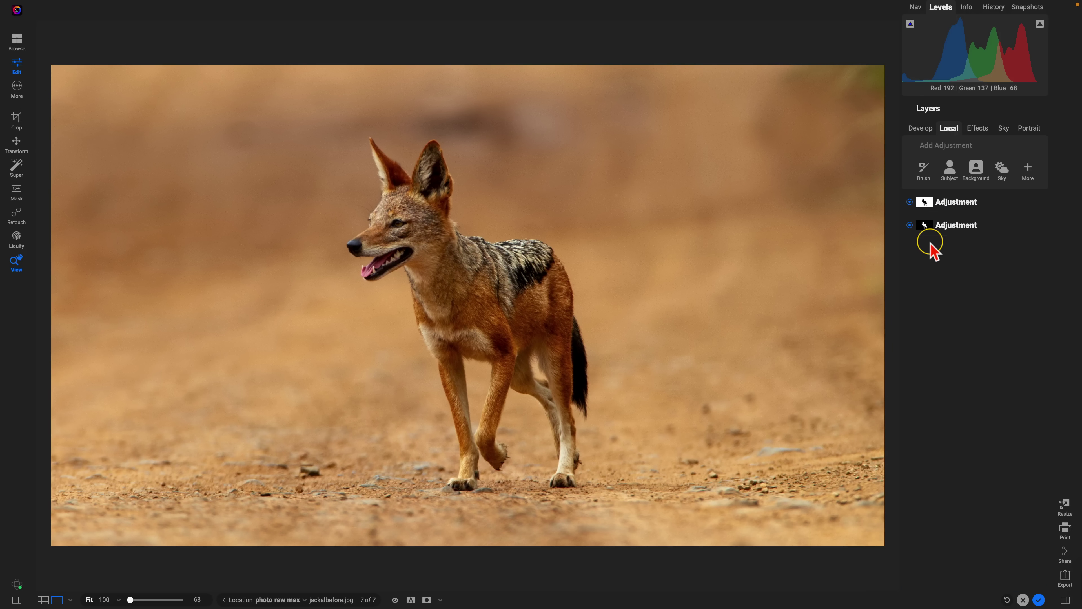
Inspect the Subject layer's mask, delete that layer, and view the black-jackal background mask.
click(928, 226)
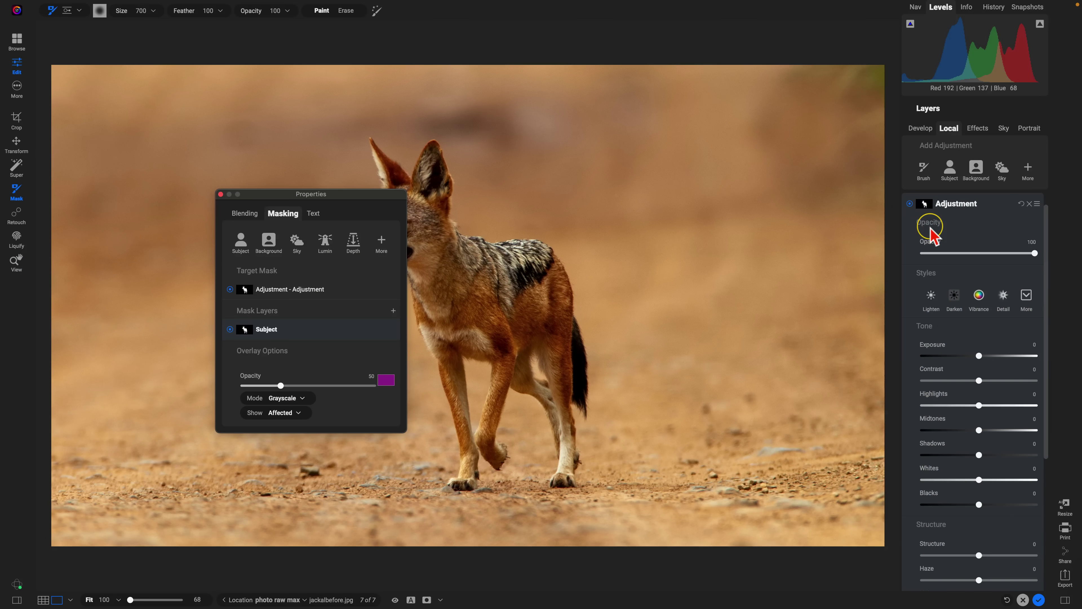
click(220, 194)
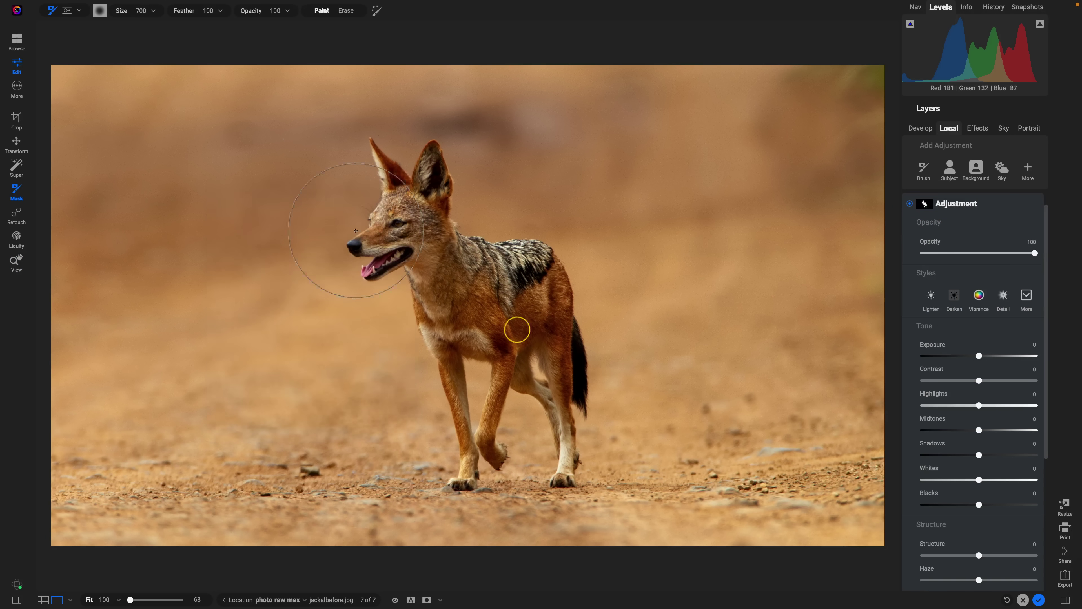
key(ctrl+m)
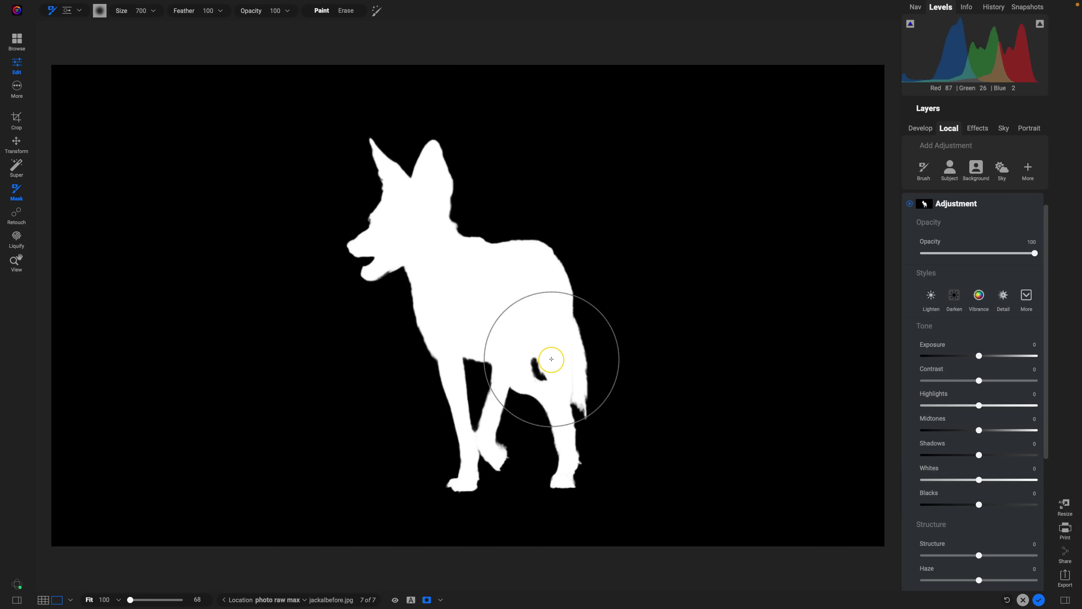
scroll(985, 277, up, 1)
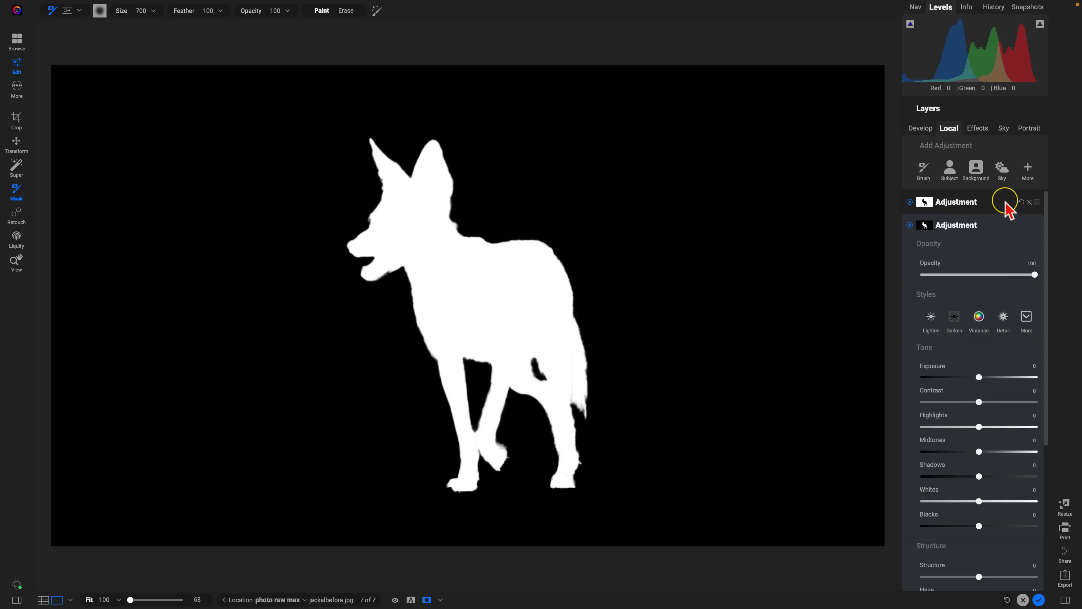
click(995, 209)
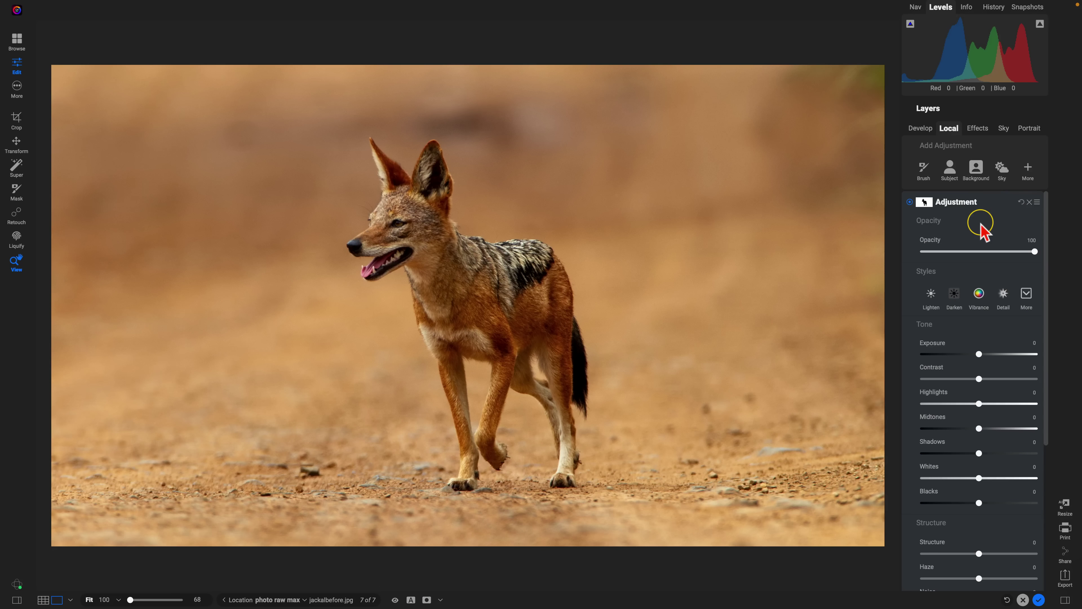
key(super+m)
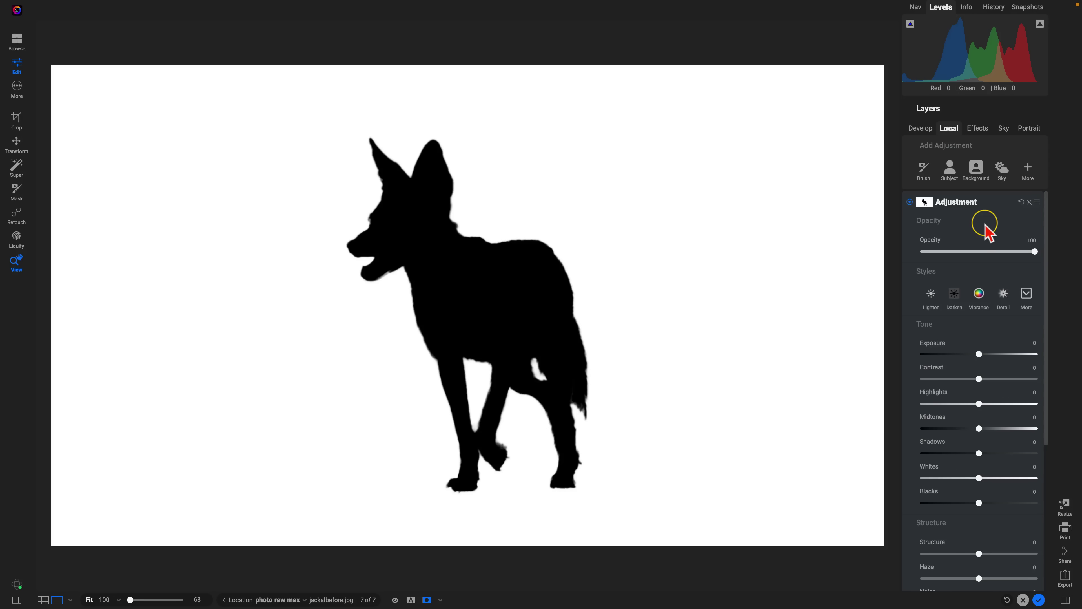
Add a subject-only Dynamic Contrast filter (Medium 15, Large 20) and preview its mask.
click(977, 128)
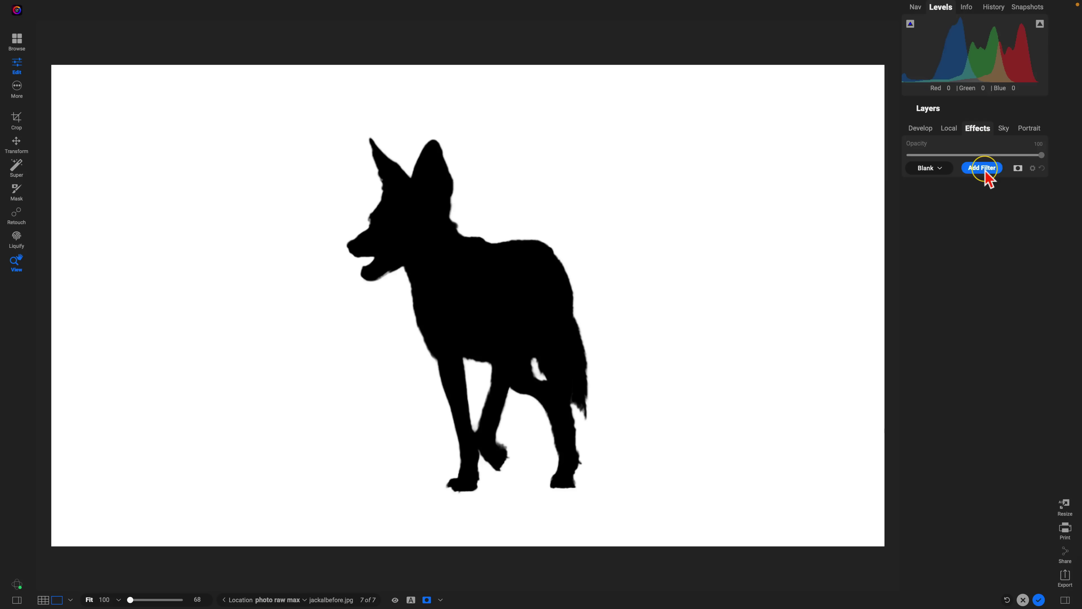
click(982, 167)
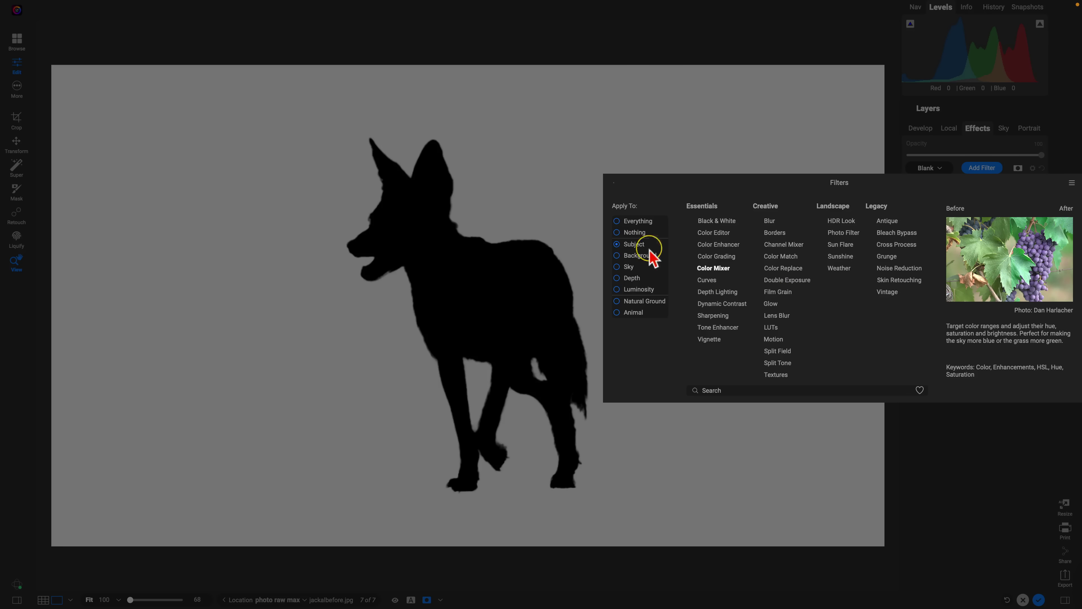
click(731, 304)
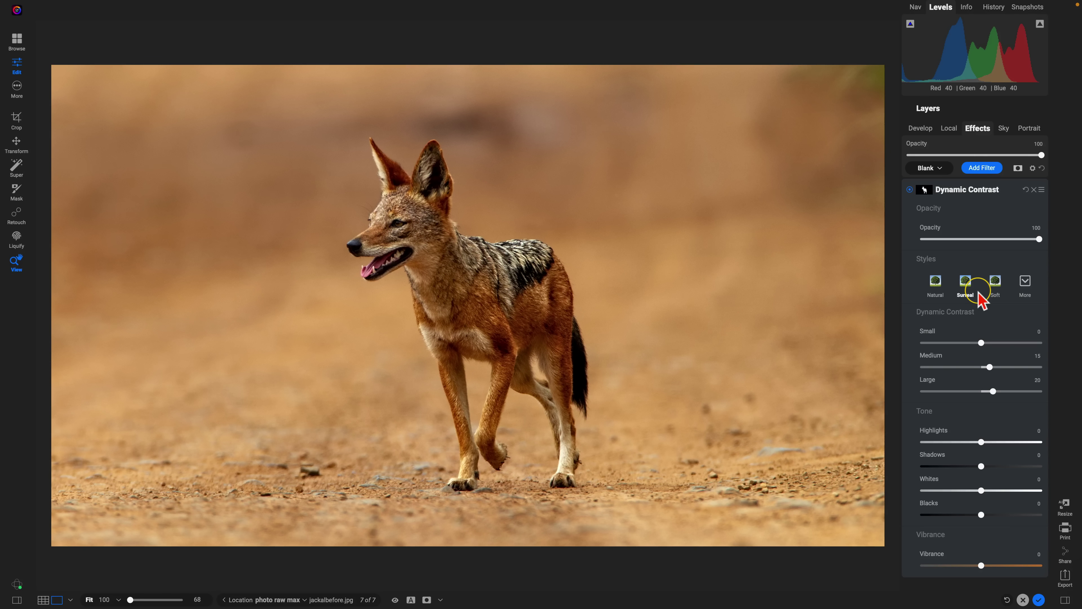
key(ctrl+m)
key(ctrl+m)
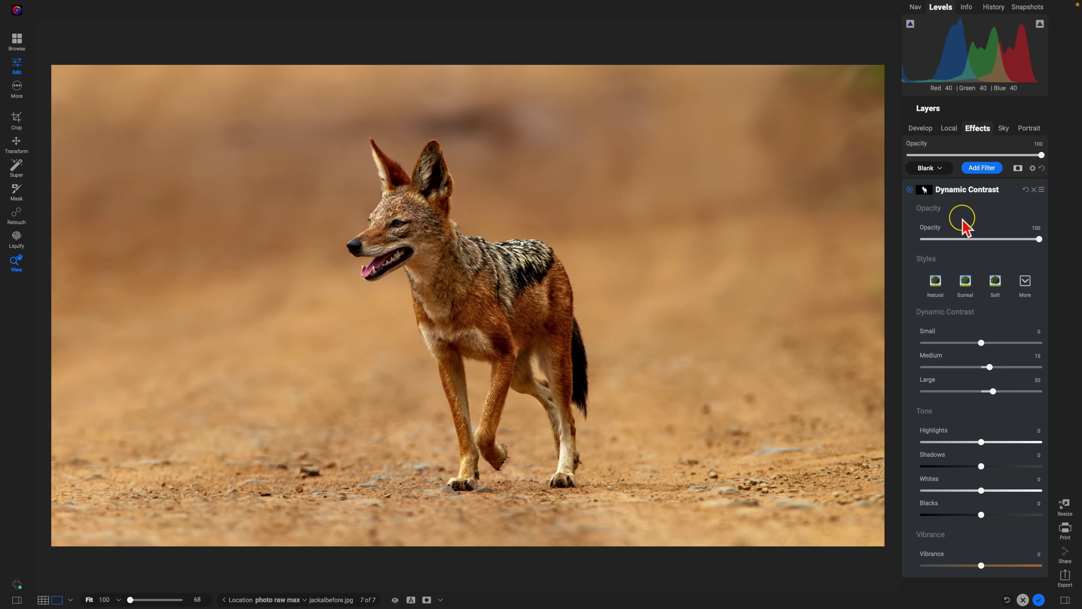
Brush-paint the top-left corner, left edge and bottom-right into the mask, then exit mask view.
key(super+m)
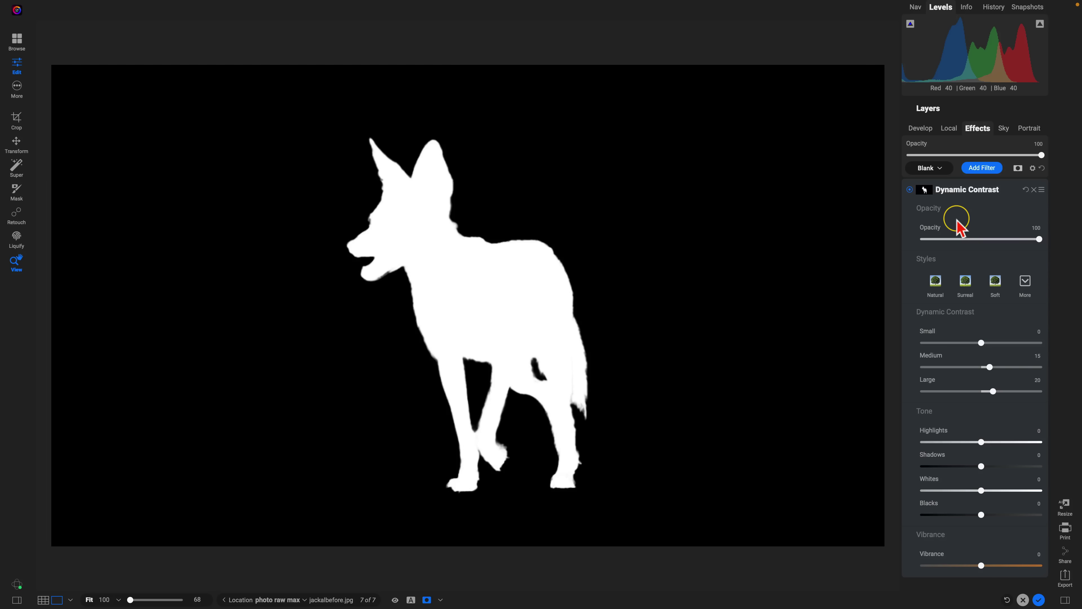
key(b)
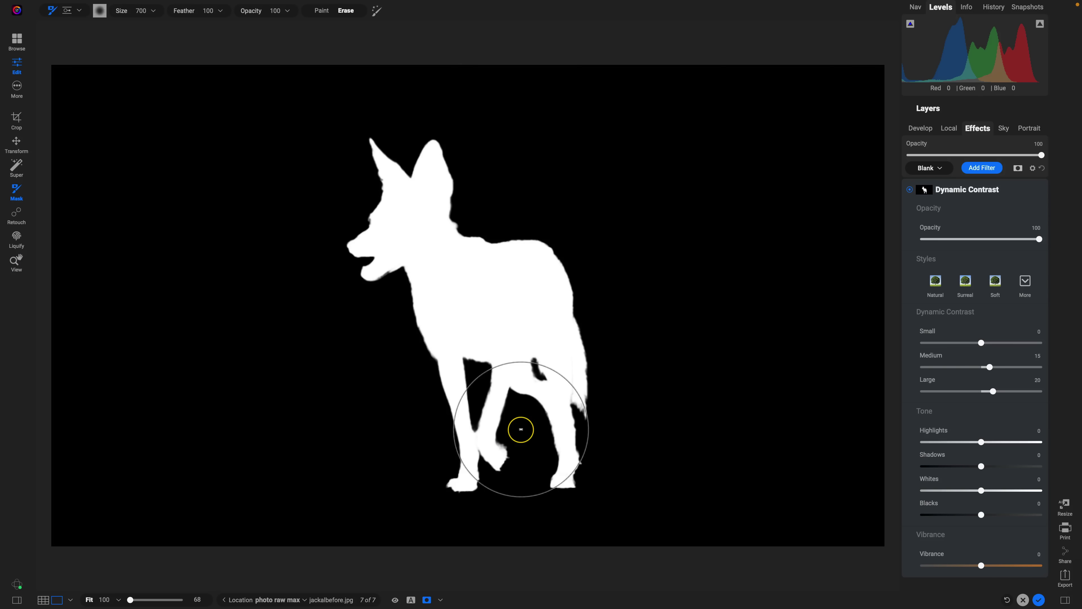
key(x)
mouse_move(85, 153)
mouse_down()
mouse_move(128, 90)
mouse_move(75, 124)
mouse_move(36, 110)
mouse_move(1, 189)
mouse_move(19, 278)
mouse_move(46, 293)
mouse_move(68, 421)
mouse_move(53, 414)
mouse_move(197, 569)
mouse_move(61, 552)
mouse_move(18, 369)
mouse_move(60, 371)
mouse_move(85, 426)
mouse_up()
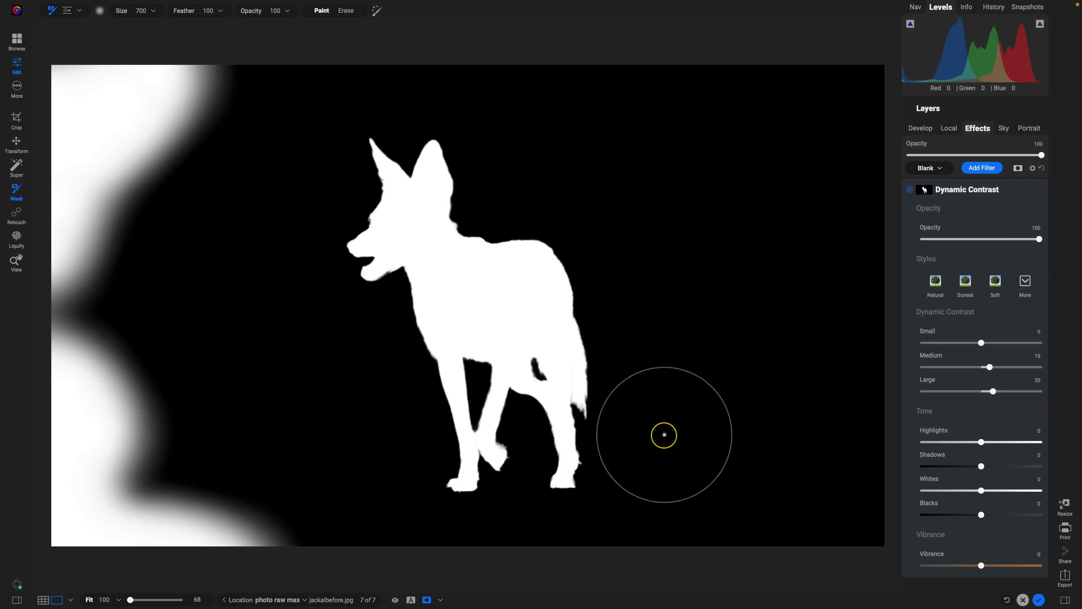
mouse_move(707, 499)
mouse_down()
mouse_move(838, 461)
mouse_move(821, 546)
mouse_move(693, 551)
mouse_move(848, 382)
mouse_move(872, 147)
mouse_move(820, 56)
mouse_move(652, 61)
mouse_move(829, 237)
mouse_move(673, 124)
mouse_move(571, 75)
mouse_up()
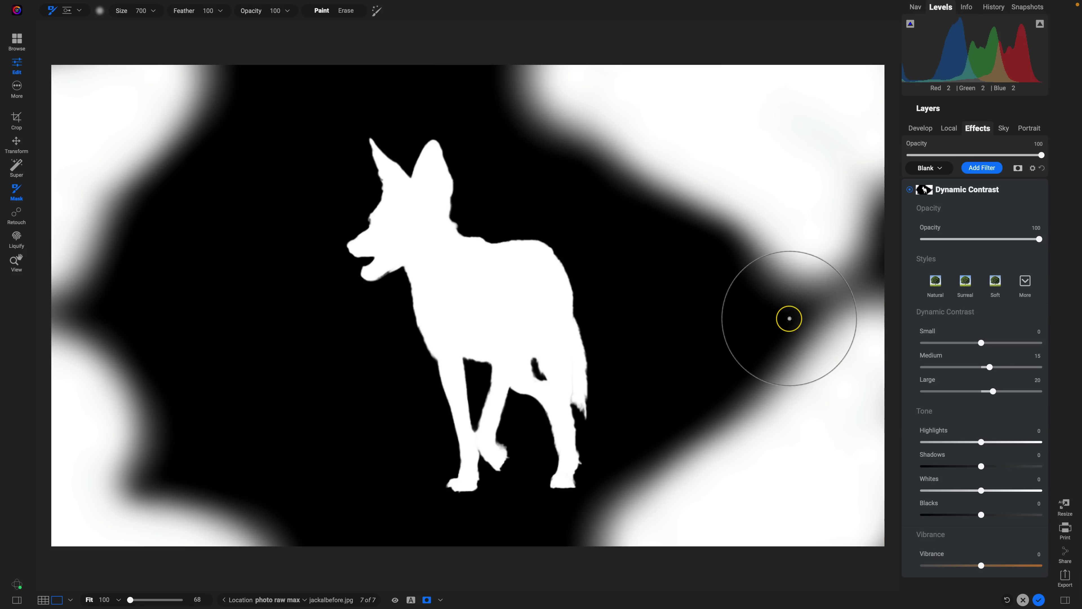
key(ctrl+m)
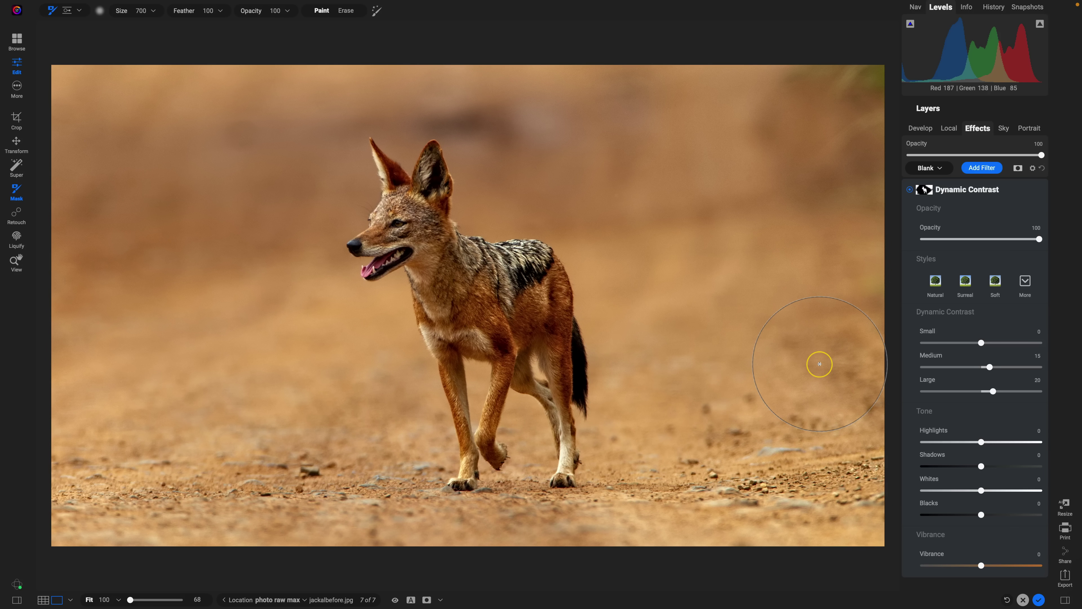